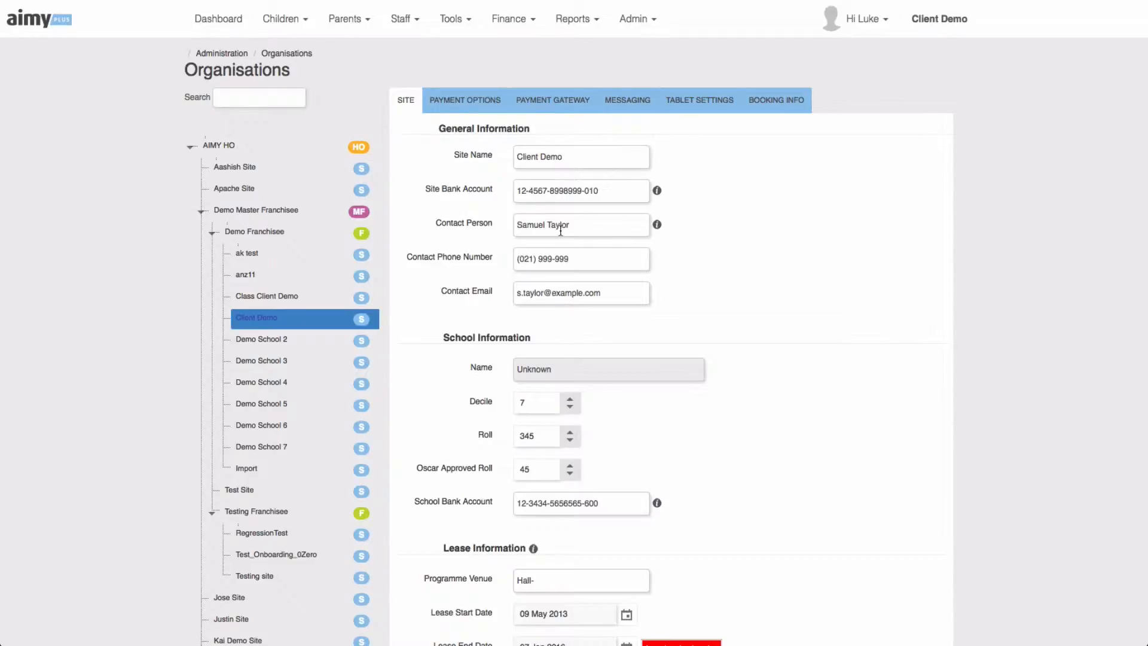
Review the Client Demo site's general, school, lease, franchise, OSCAR and additional information, and save the site details
scroll(561, 228, down, 3)
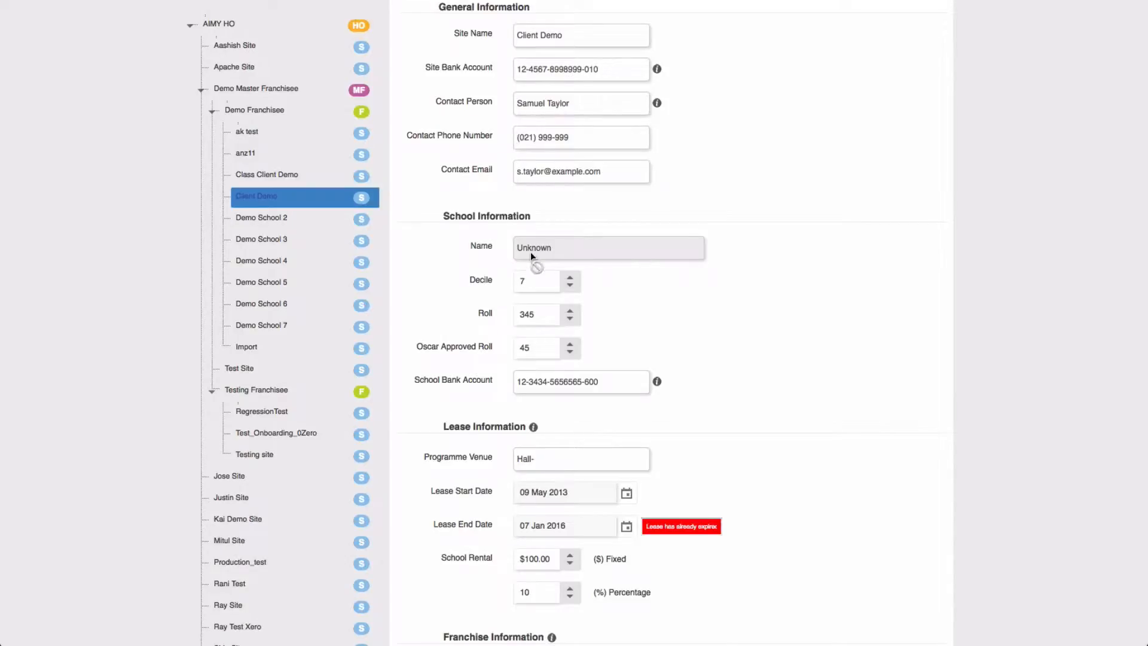
scroll(592, 260, down, 2)
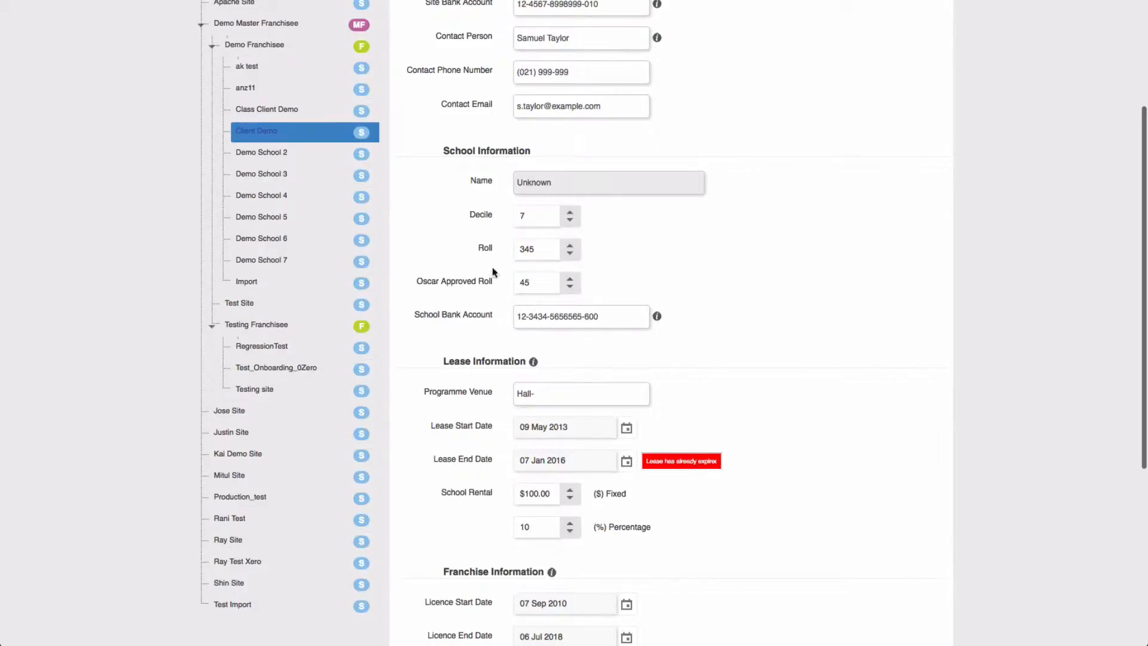
scroll(598, 315, down, 2)
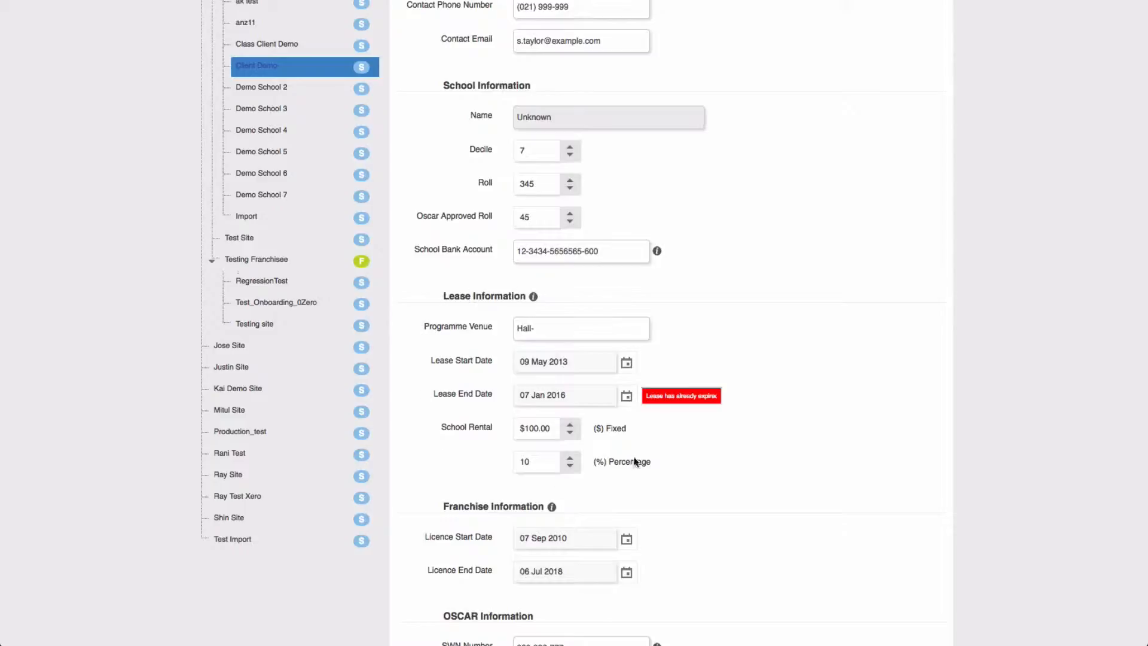
mouse_move(533, 300)
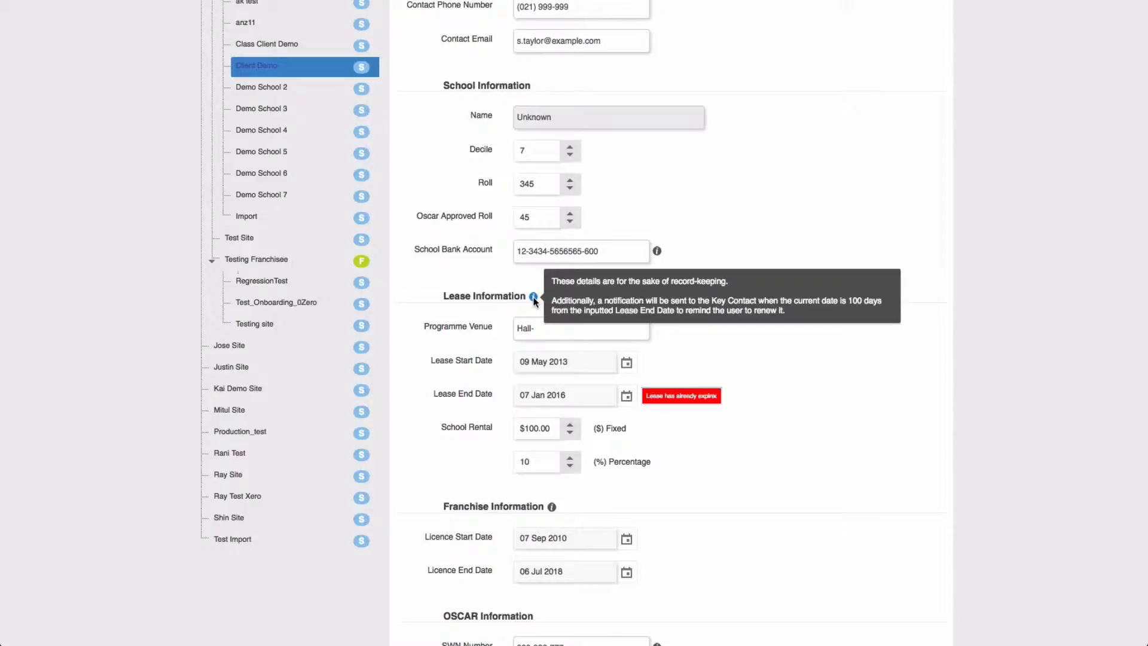
scroll(506, 333, down, 5)
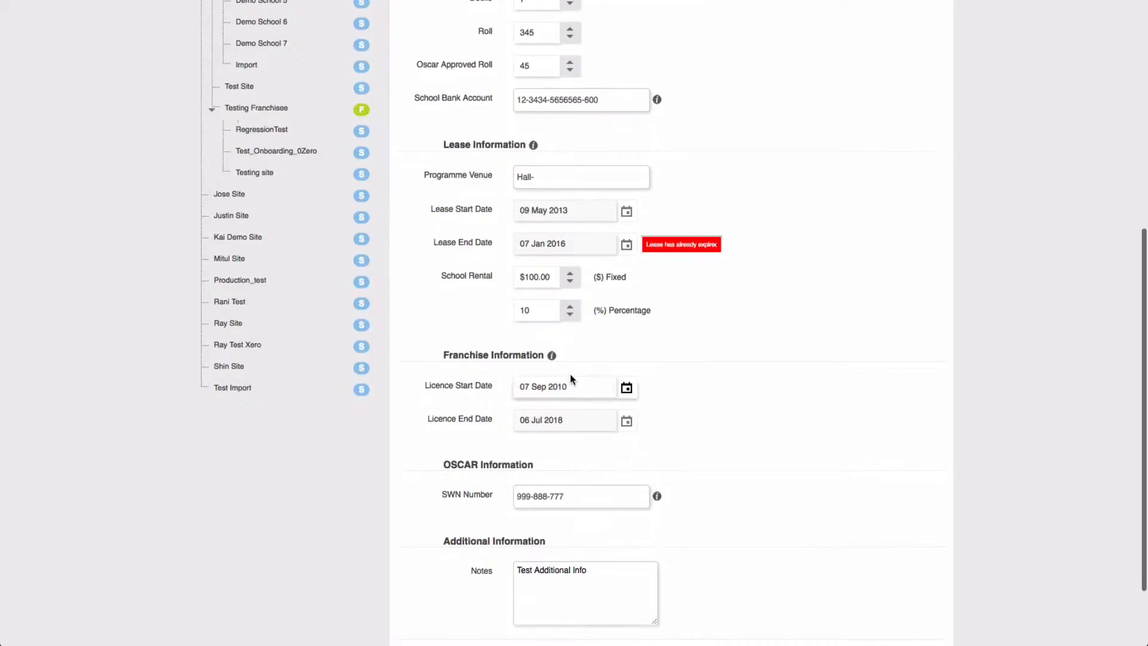
scroll(669, 466, down, 3)
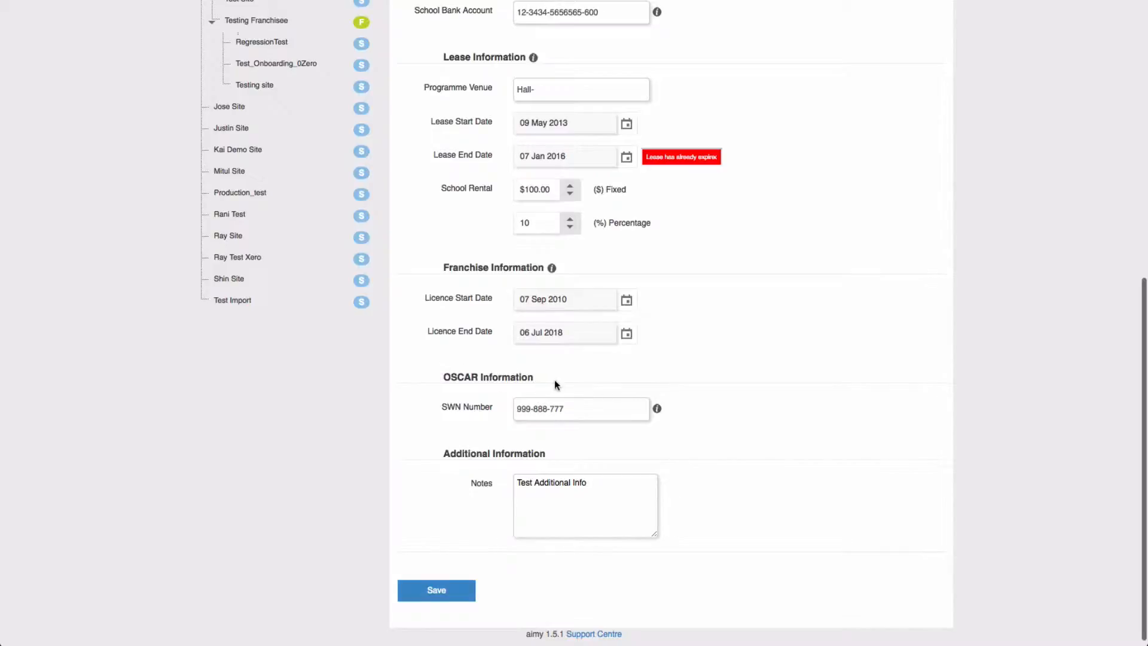
mouse_move(656, 410)
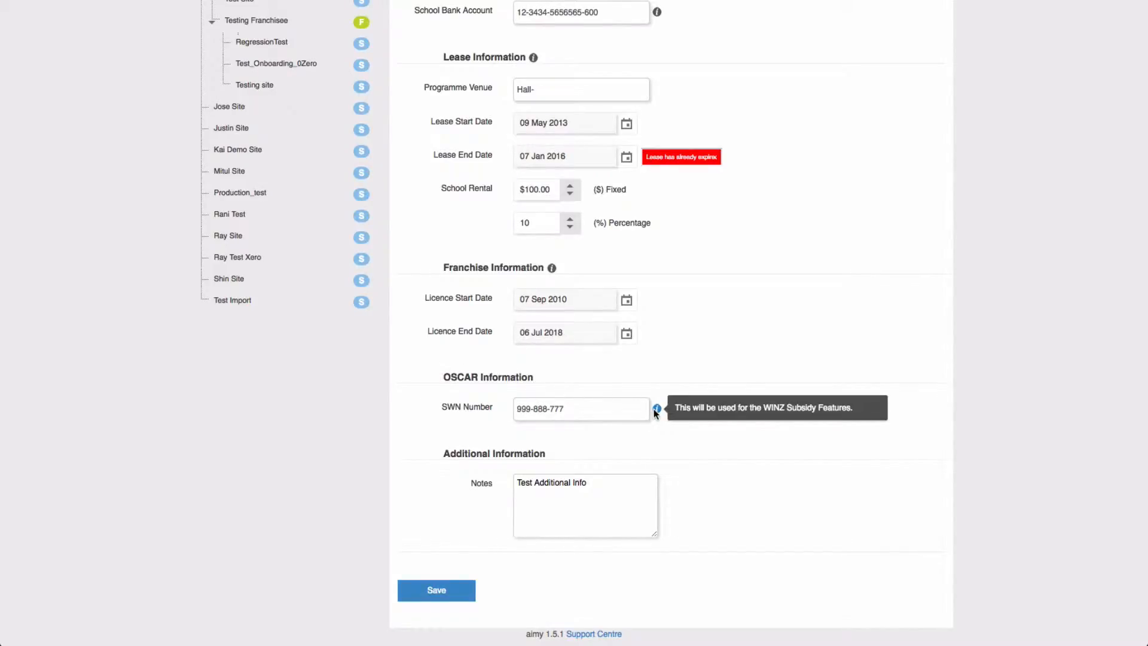
scroll(554, 368, up, 5)
scroll(559, 371, down, 4)
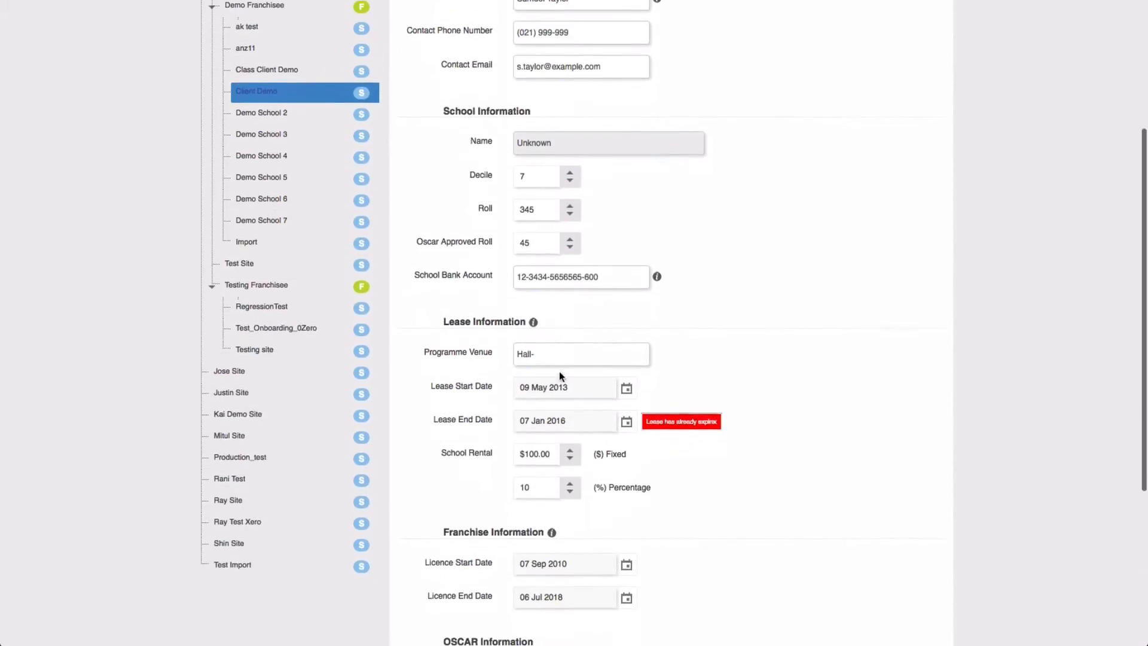
scroll(538, 419, down, 2)
click(435, 589)
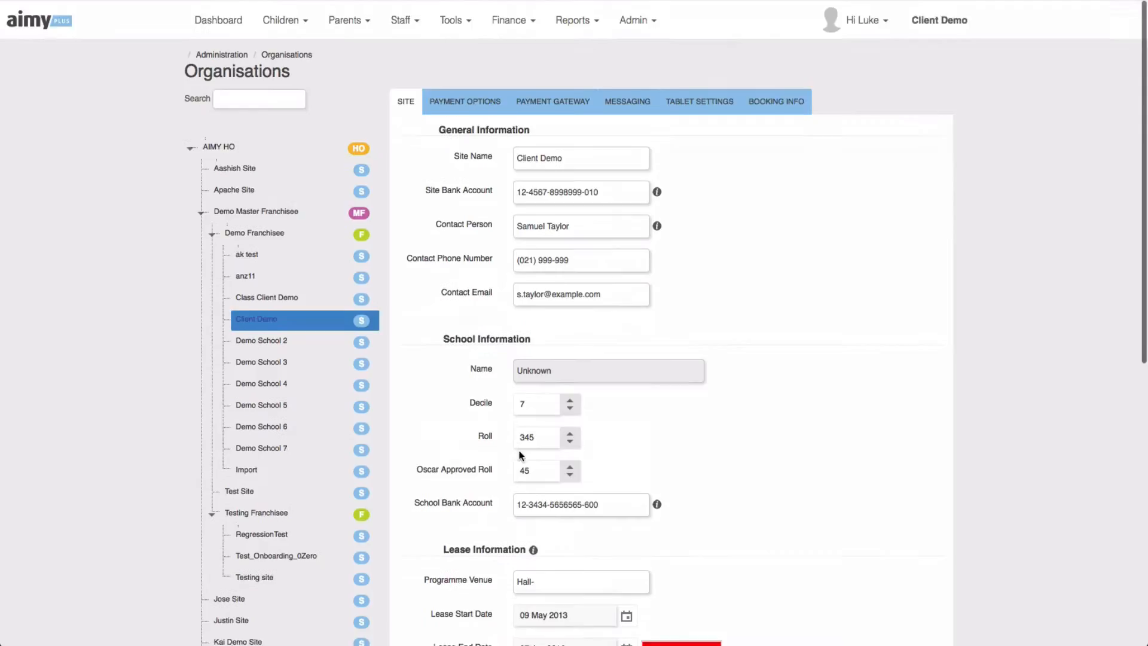
Open the site's payment options and examine the late fee settings and the existing payment methods
click(466, 107)
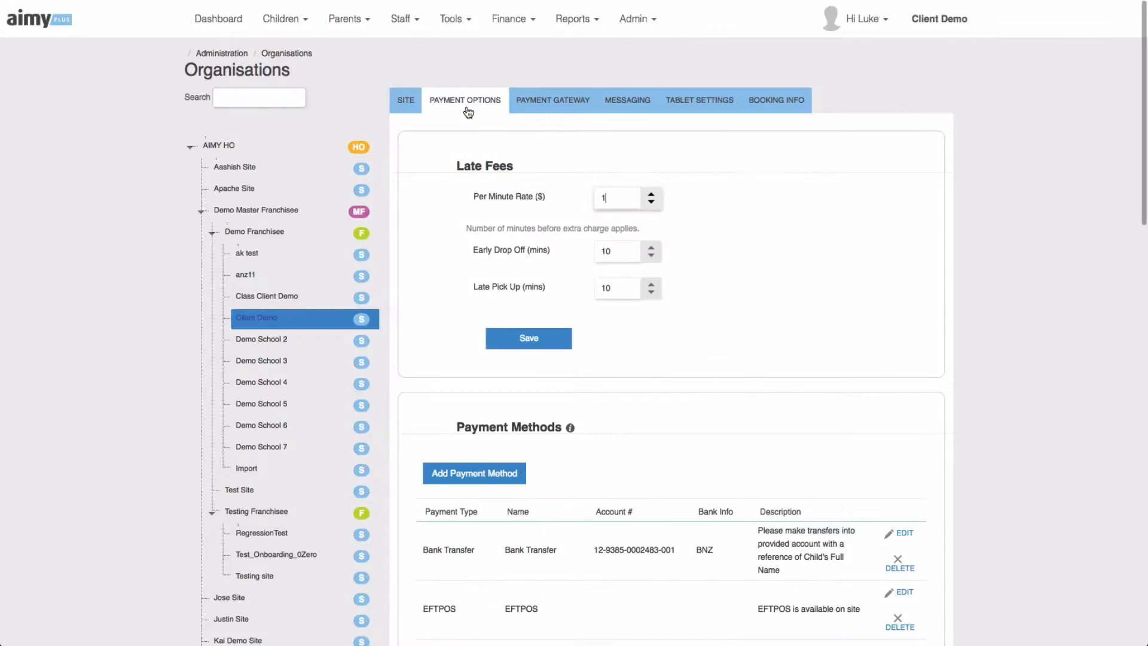
scroll(526, 173, down, 1)
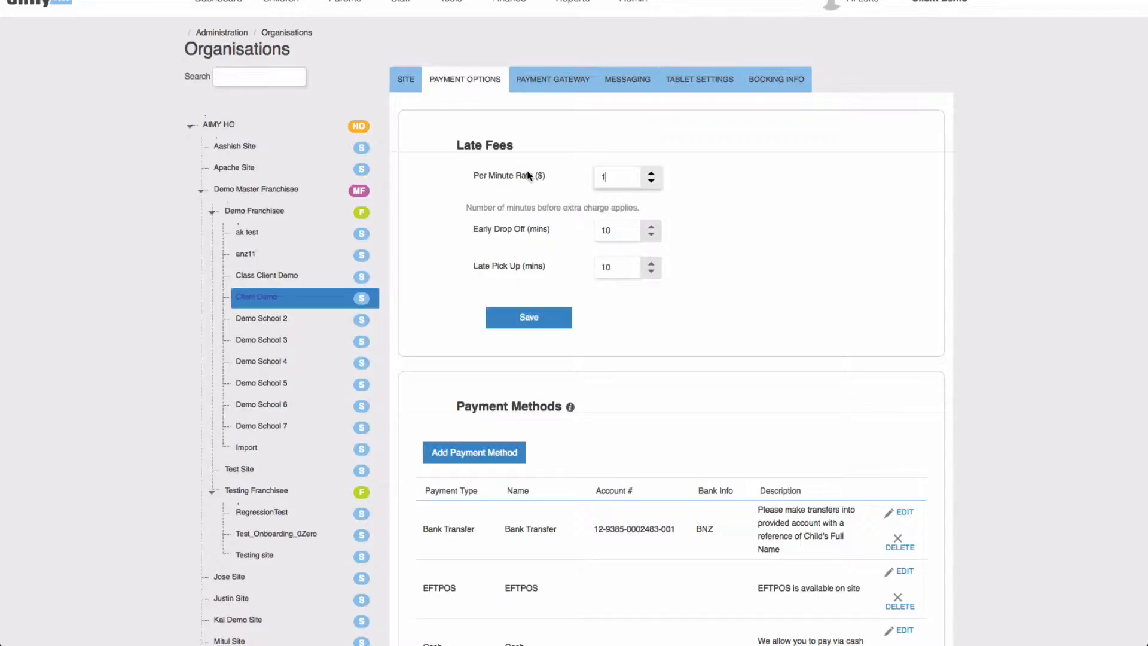
double_click(604, 231)
click(608, 271)
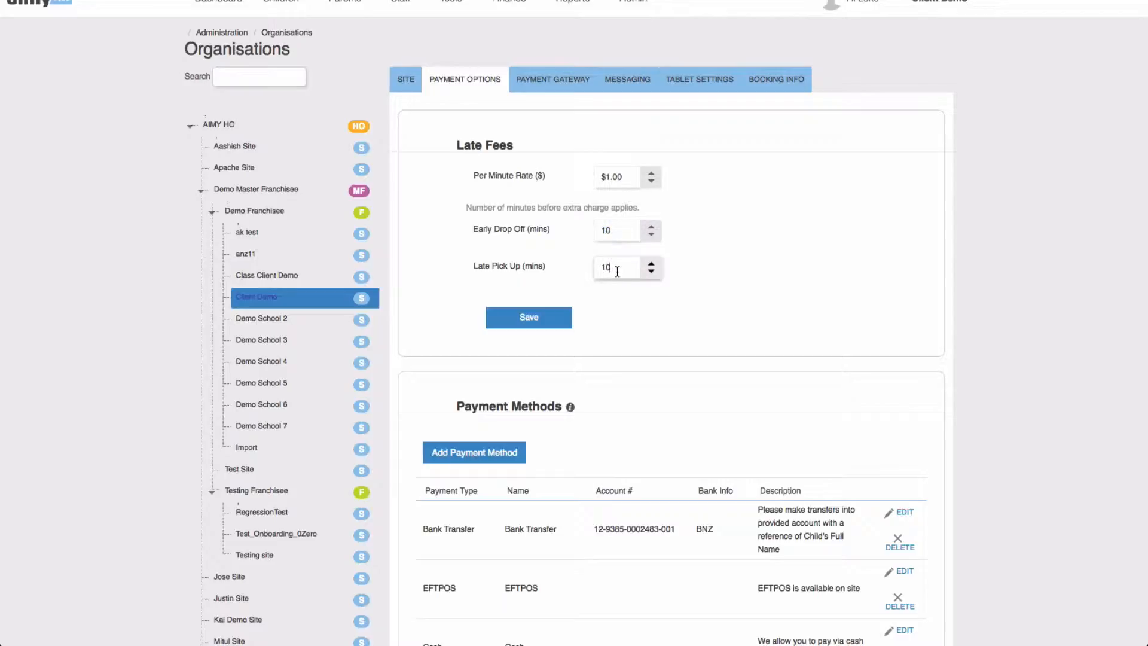
double_click(618, 269)
click(618, 269)
scroll(626, 176, up, 1)
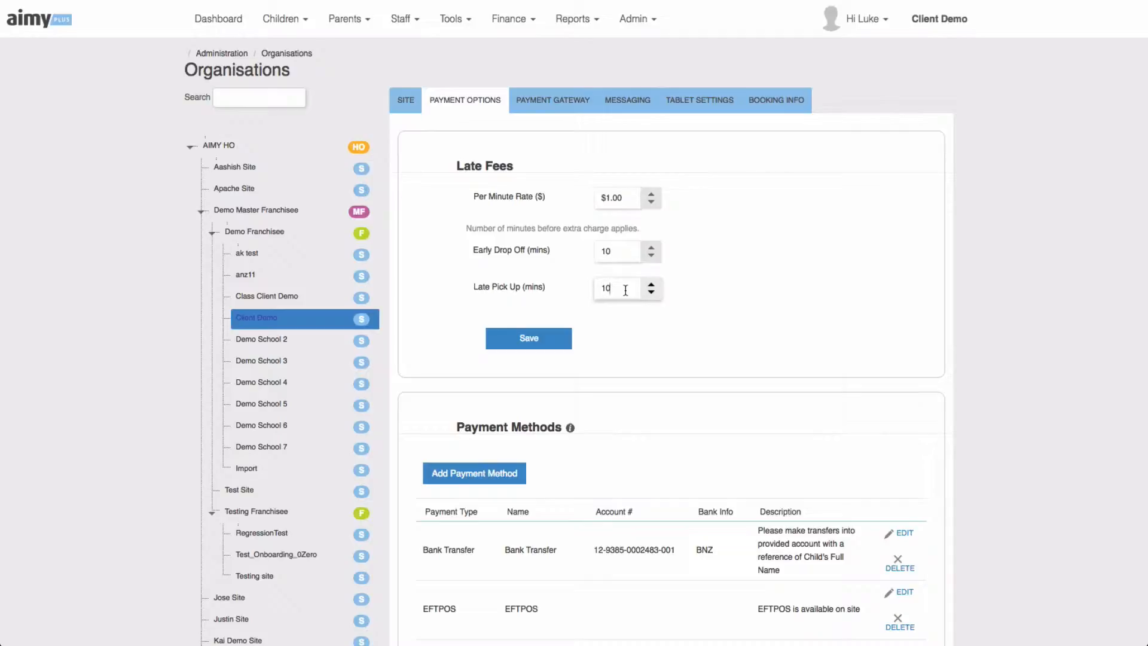
scroll(583, 340, down, 3)
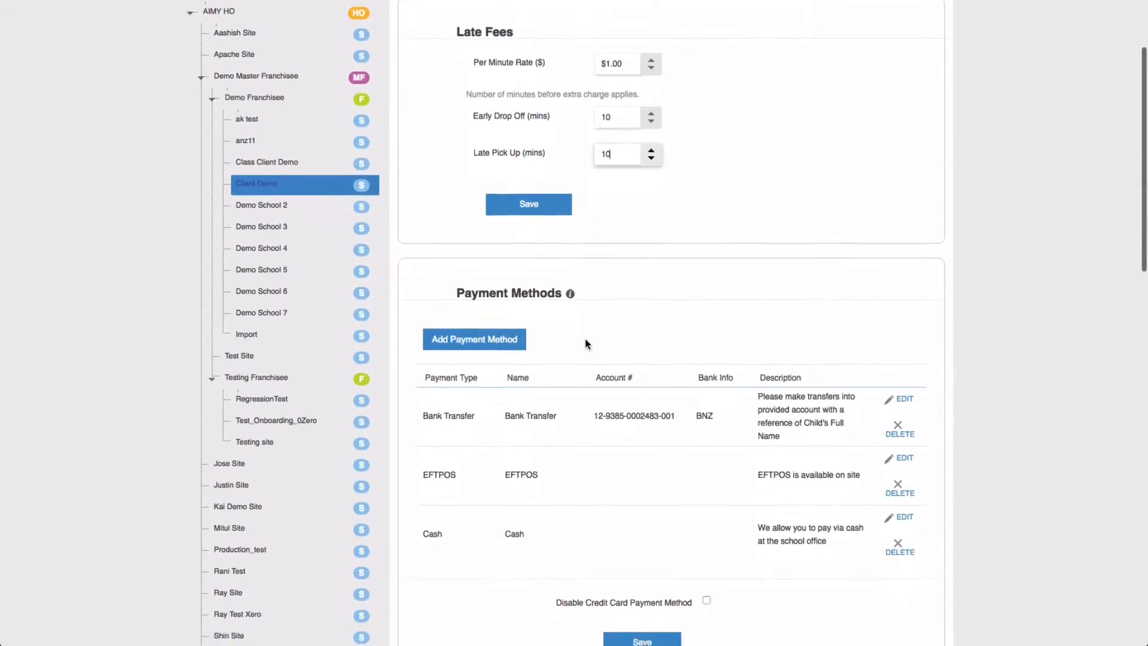
scroll(585, 343, down, 3)
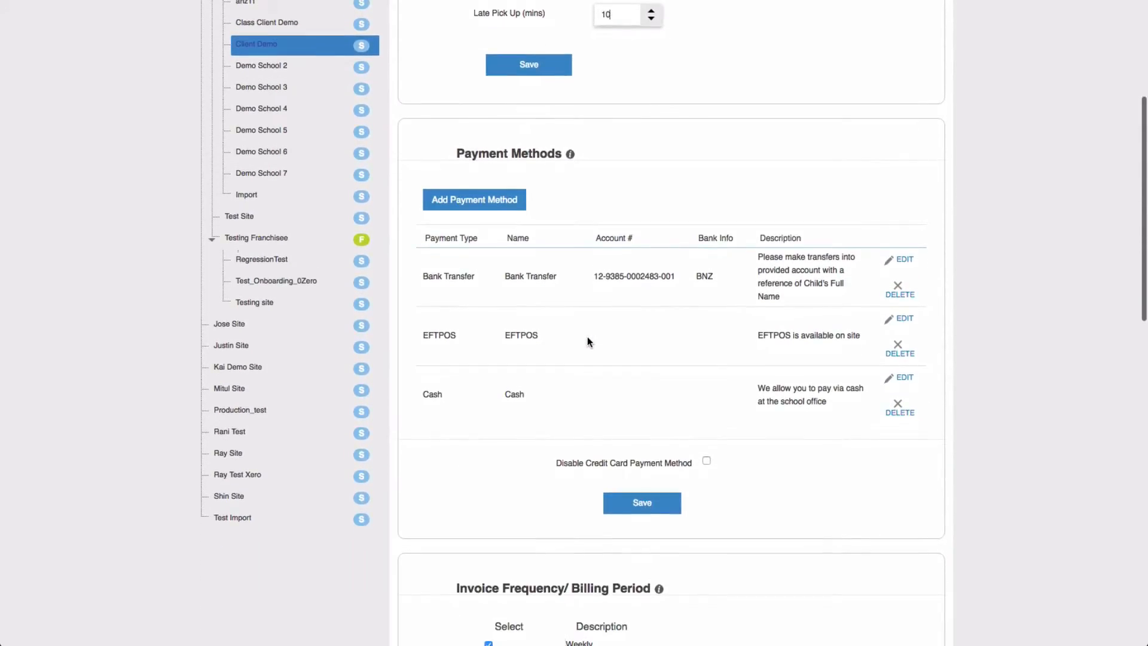
scroll(587, 336, down, 1)
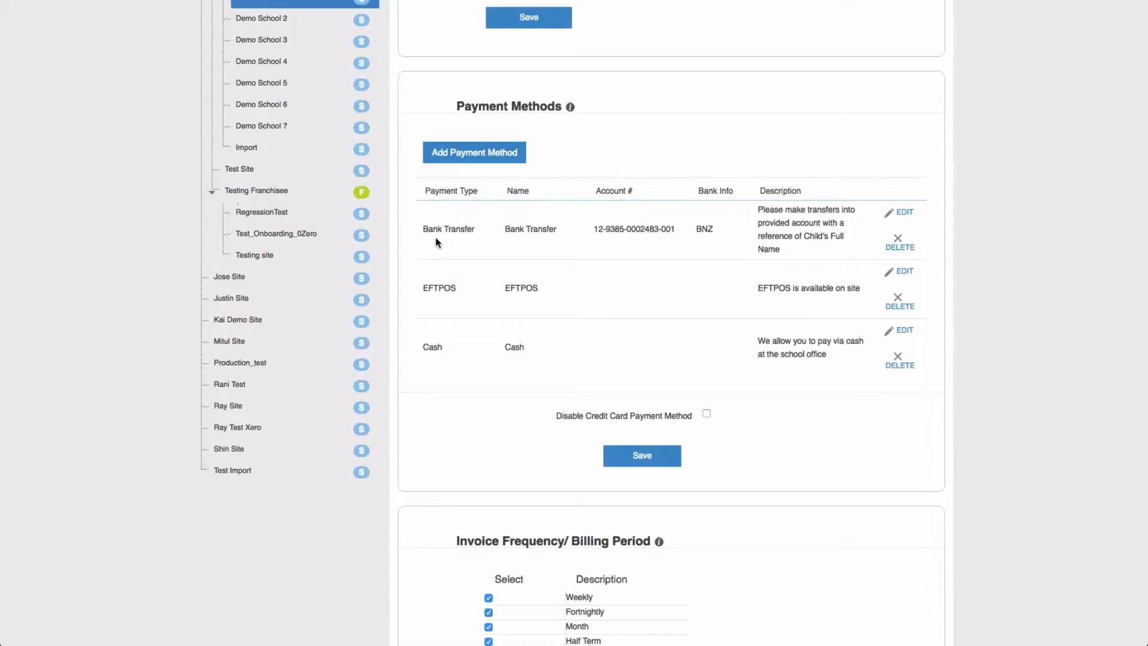
drag(423, 230, 476, 230)
click(443, 353)
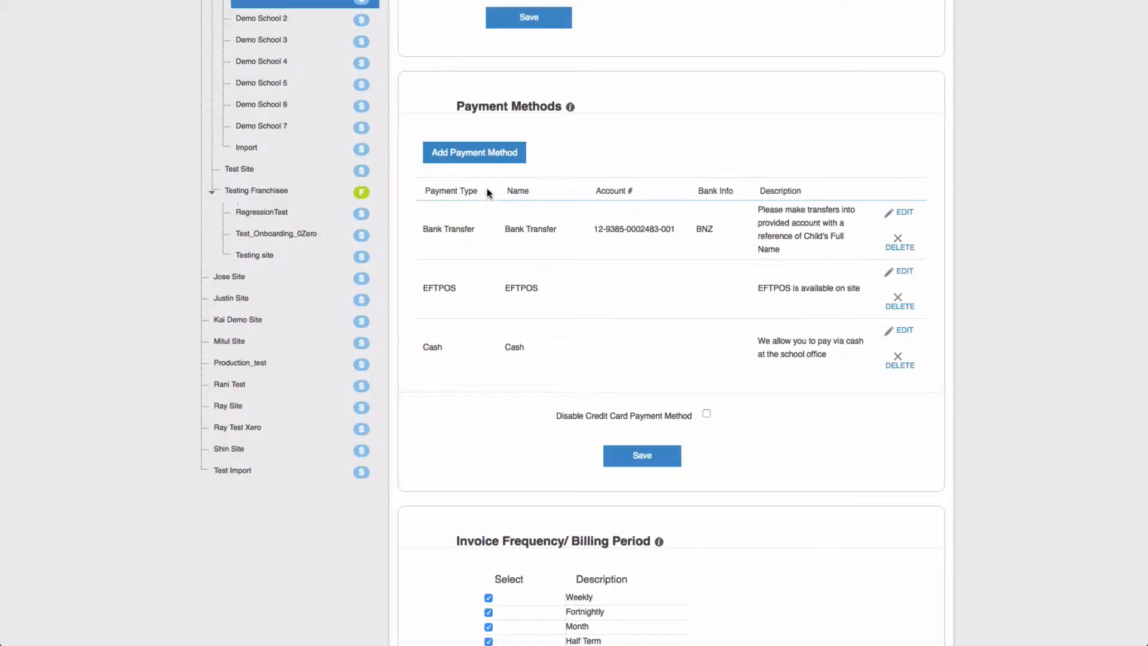
click(477, 154)
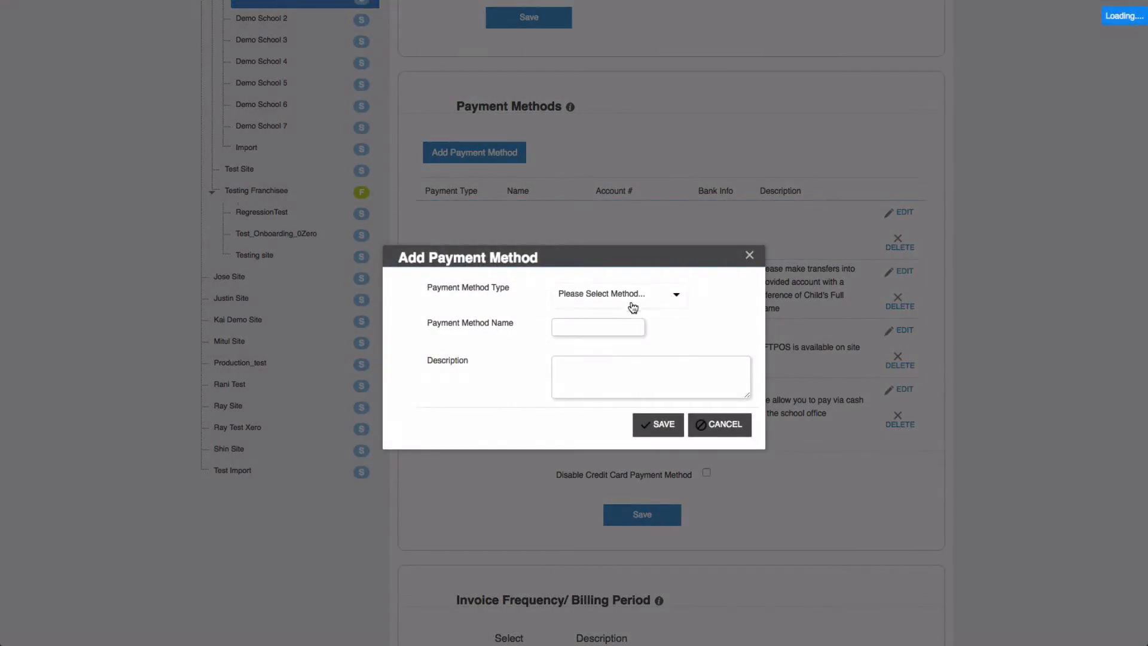
click(633, 307)
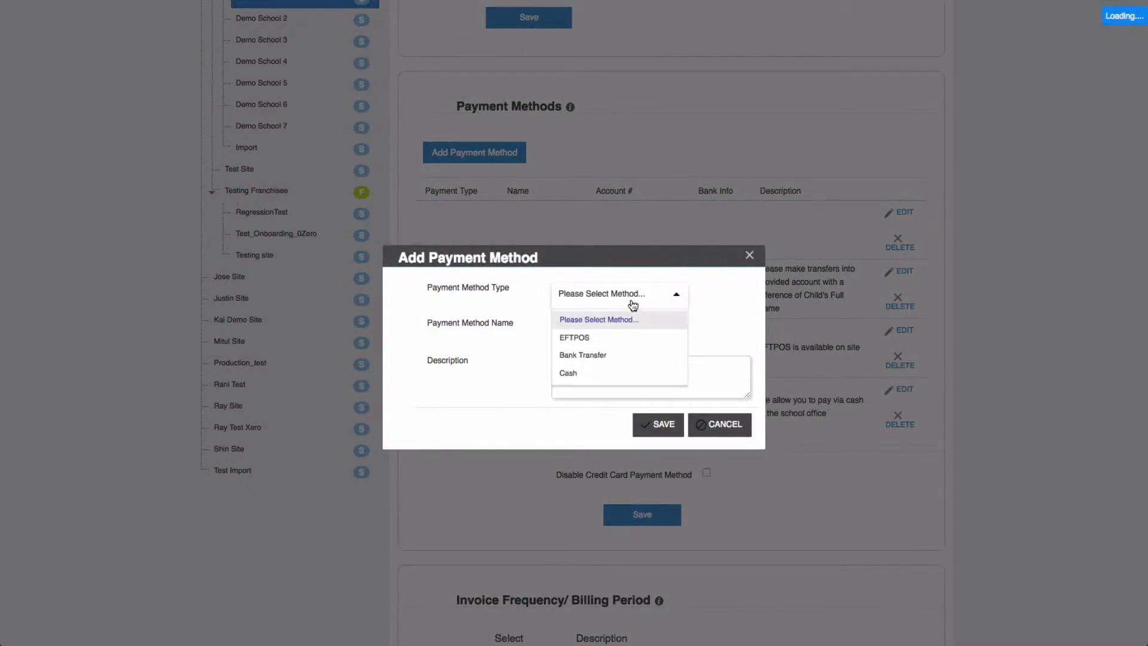
click(628, 355)
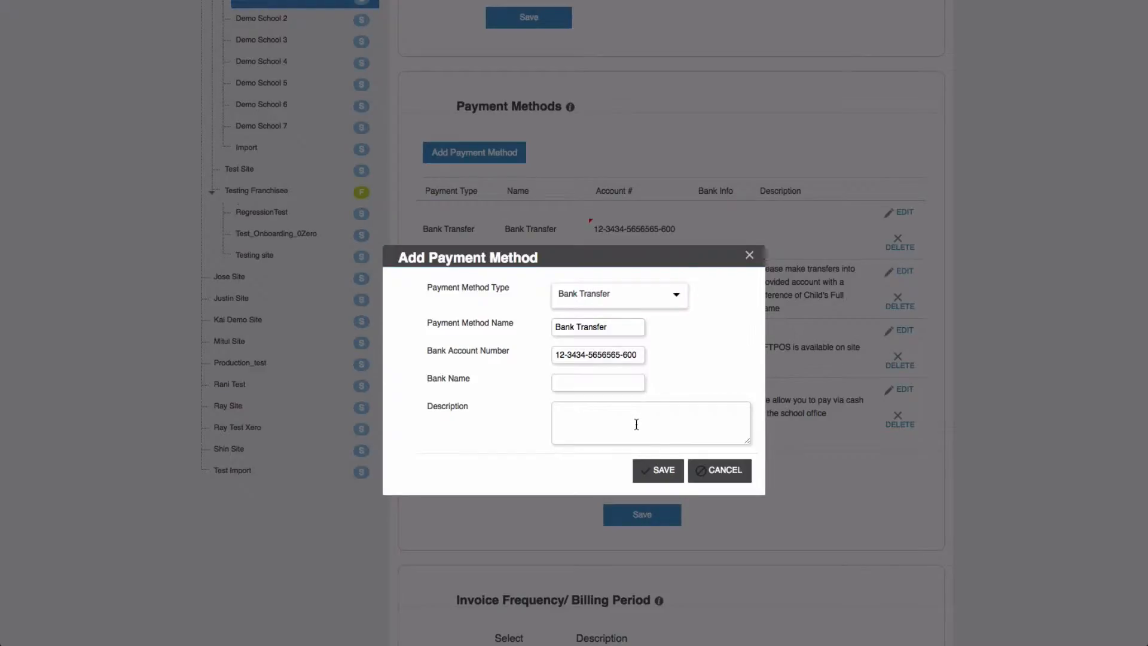
click(720, 471)
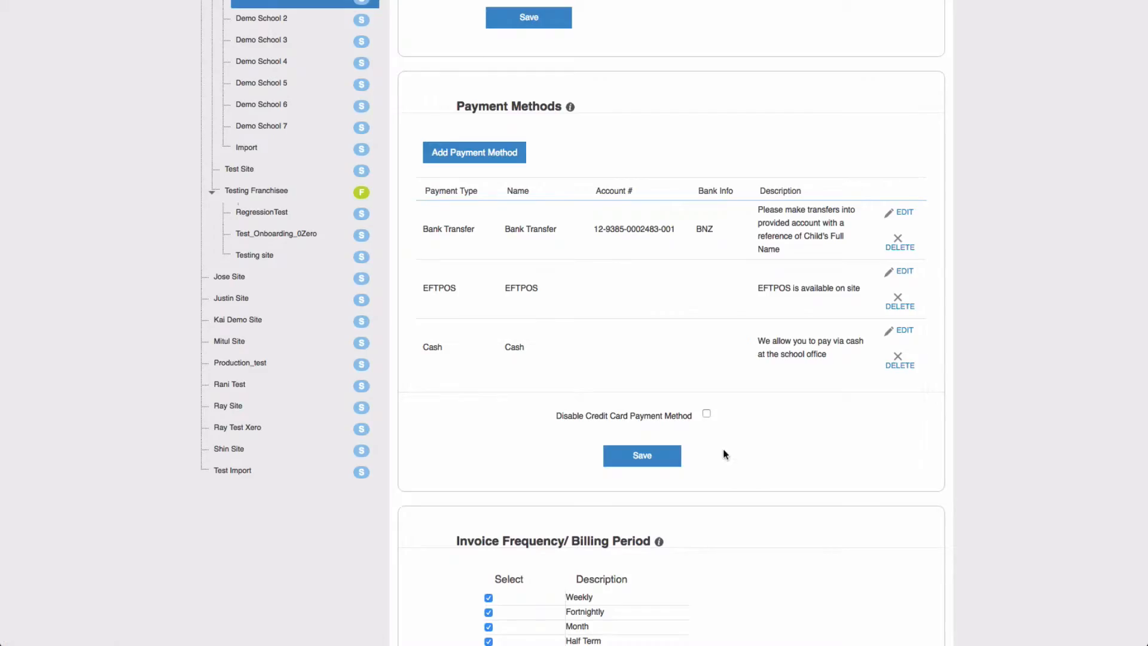
Disable the credit card payment method for the site
scroll(719, 454, down, 3)
drag(555, 324, 582, 329)
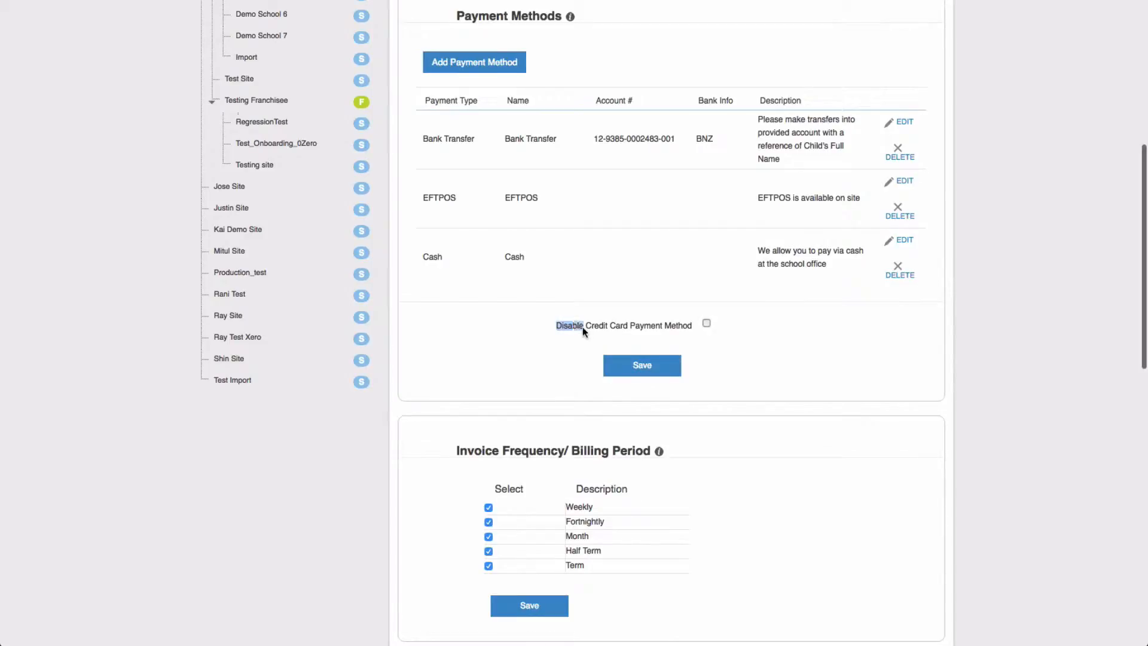
click(723, 345)
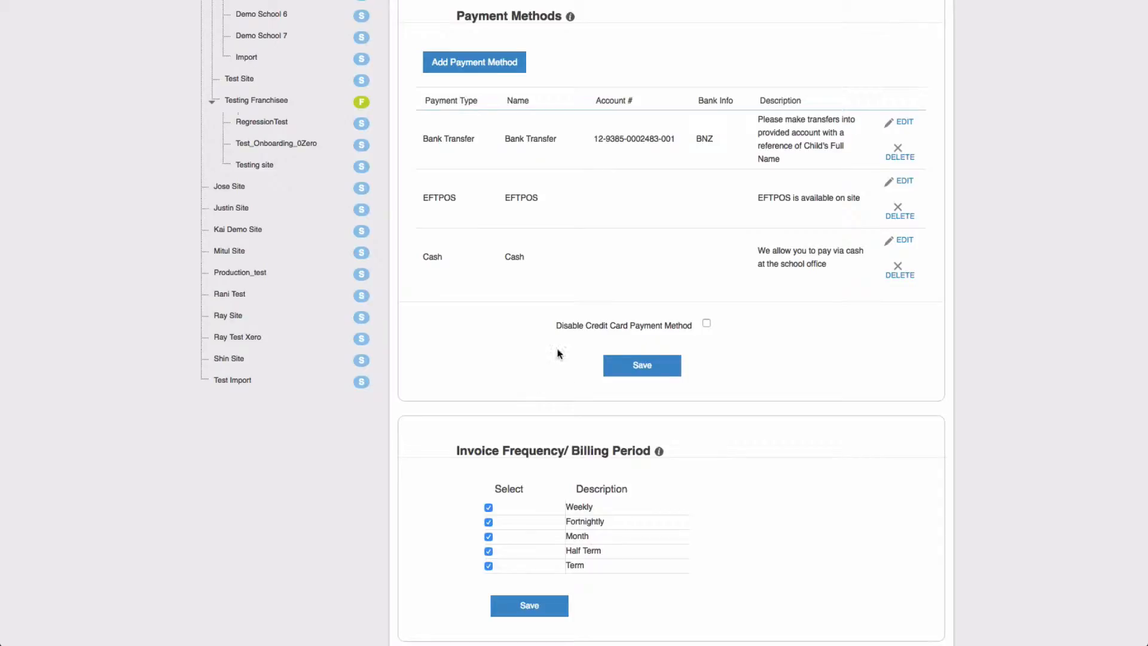
click(707, 324)
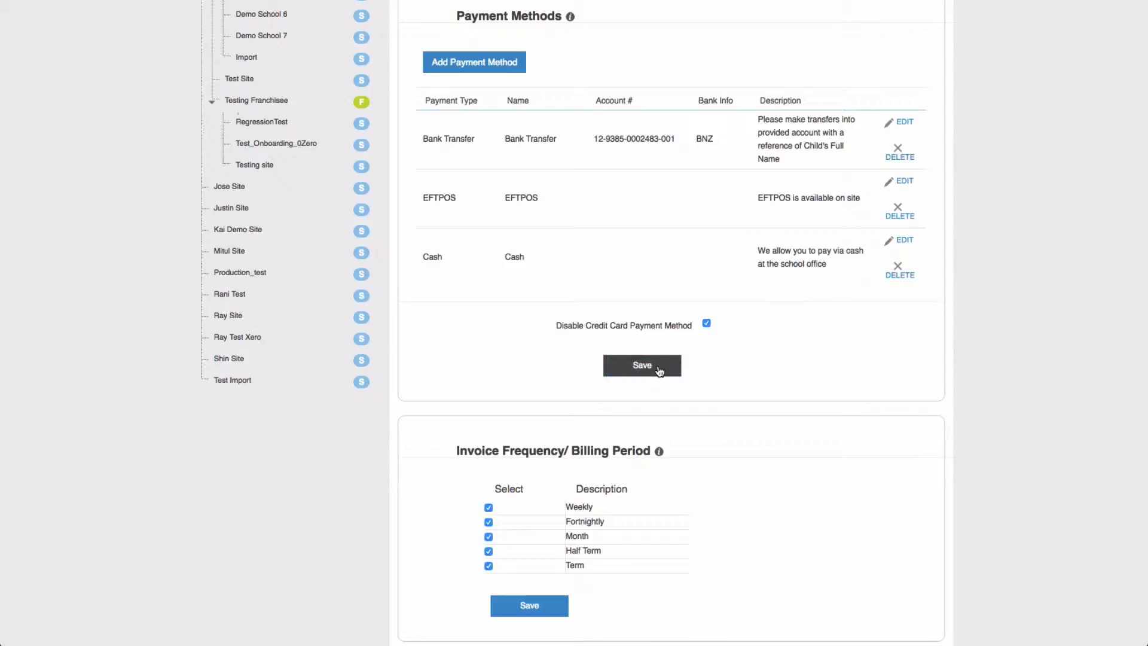
Examine the invoice frequency and billing period choices, including Weekly, Half Term and Term
scroll(702, 365, down, 5)
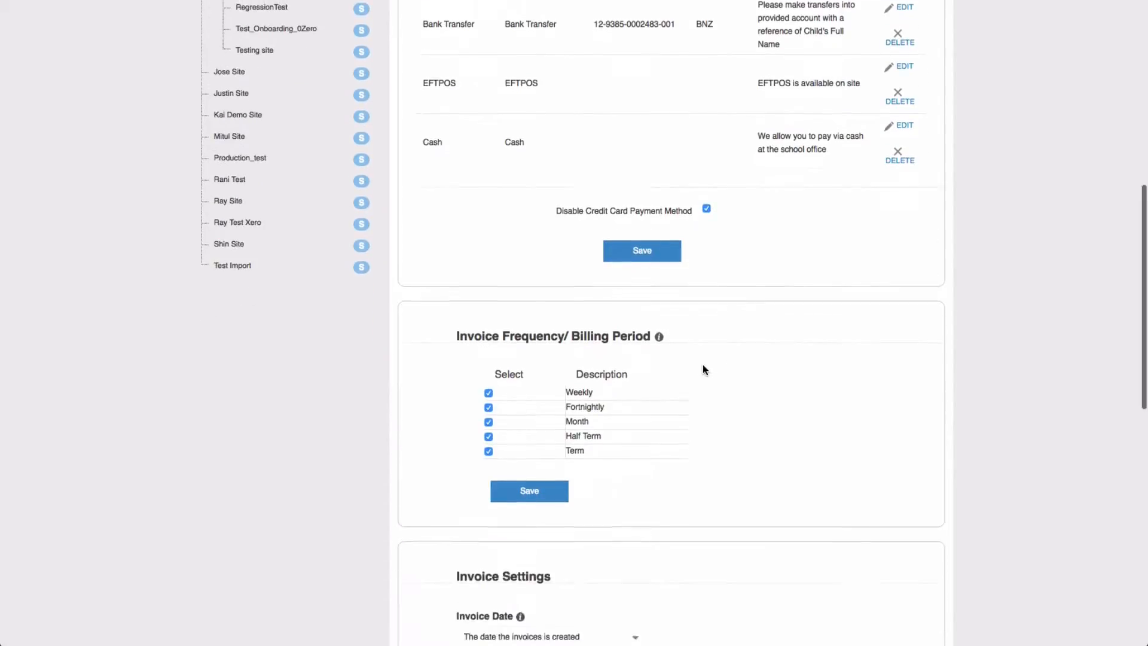
scroll(702, 368, down, 5)
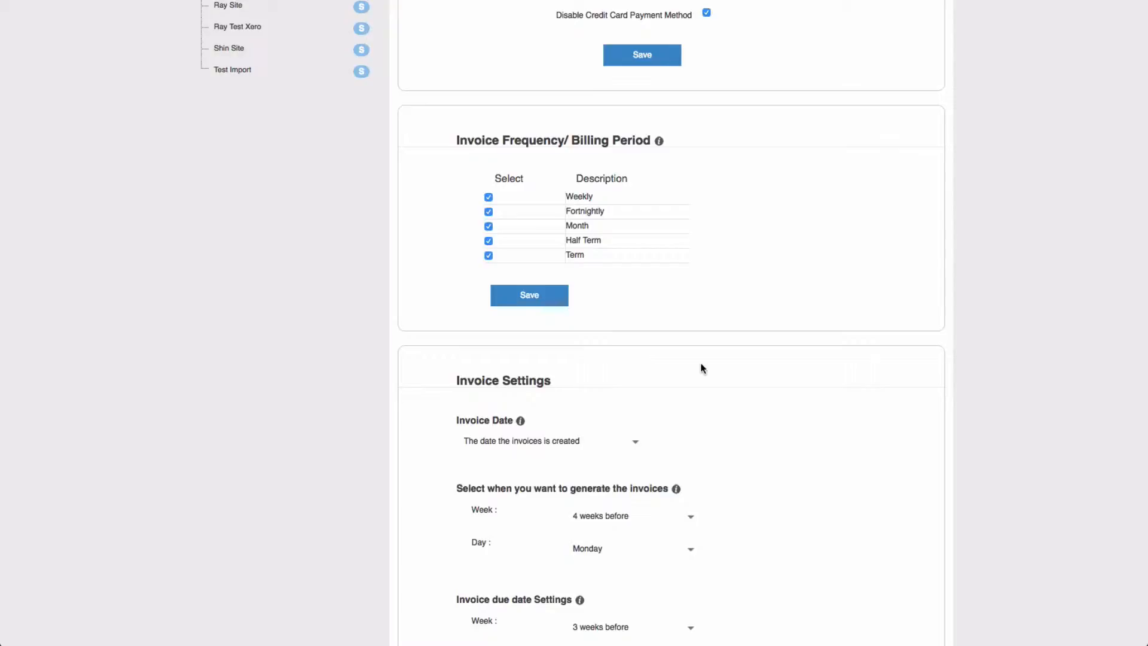
click(487, 197)
click(489, 197)
click(488, 240)
click(488, 256)
scroll(627, 371, down, 5)
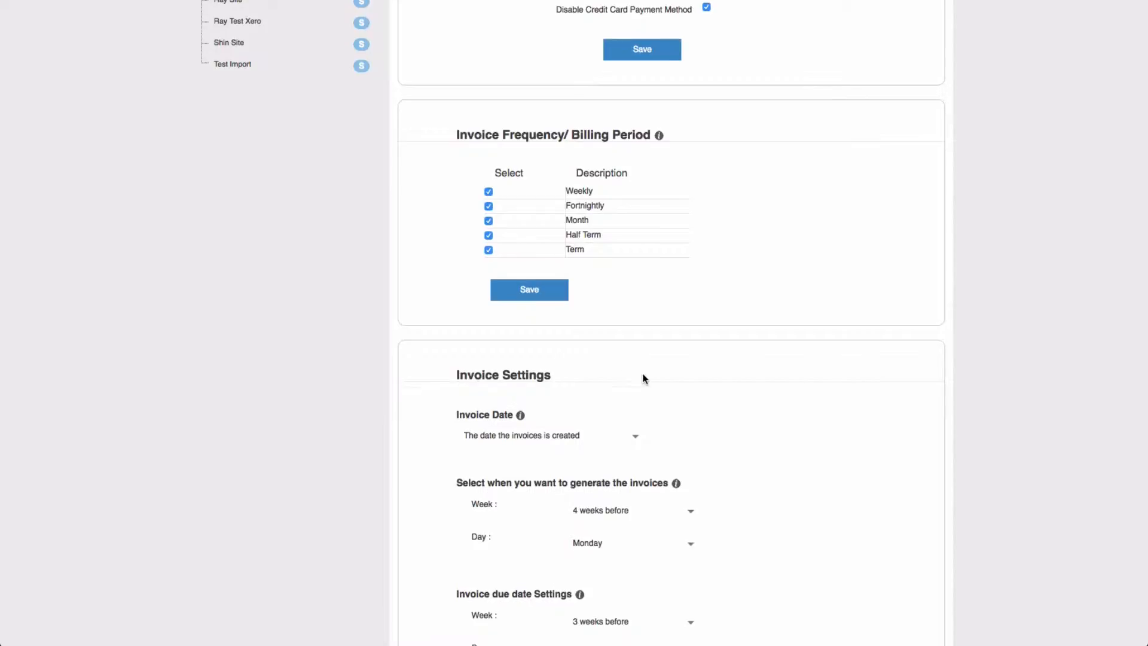
Examine the available choices for the invoice date and for the week in which invoices are generated
scroll(645, 376, down, 2)
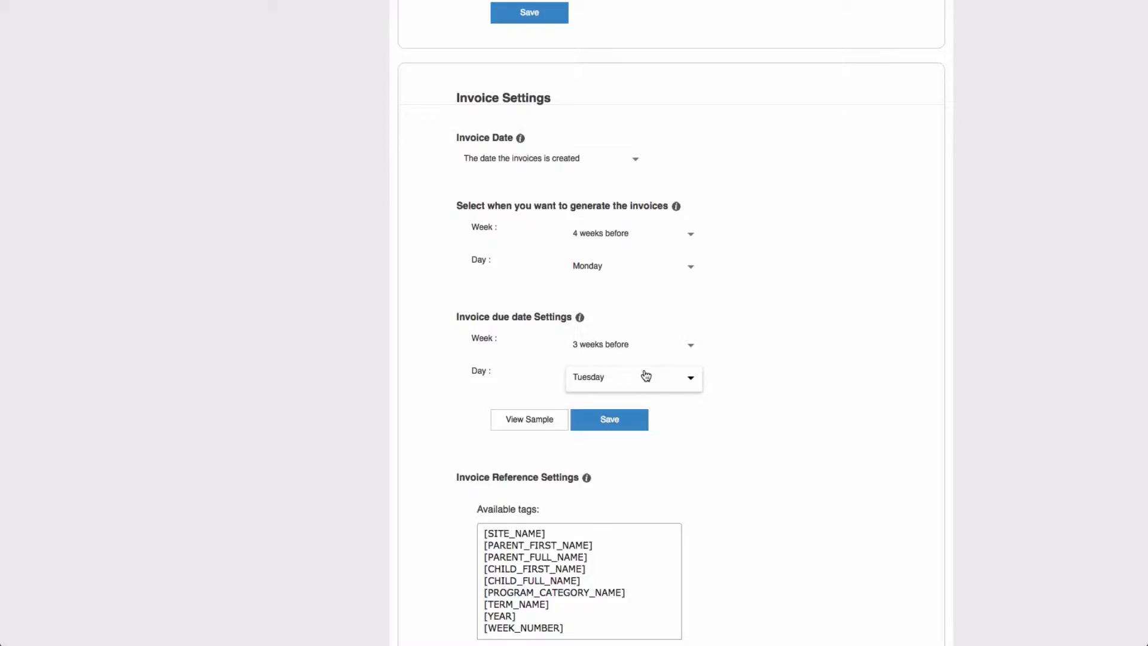
click(573, 173)
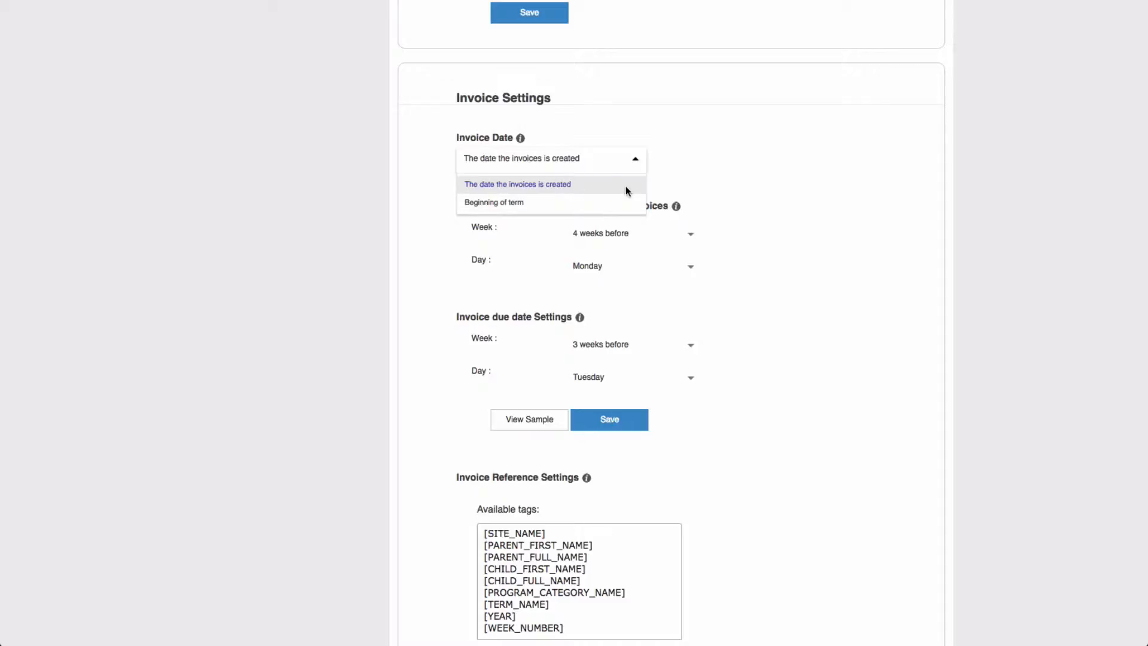
click(651, 187)
scroll(687, 234, down, 1)
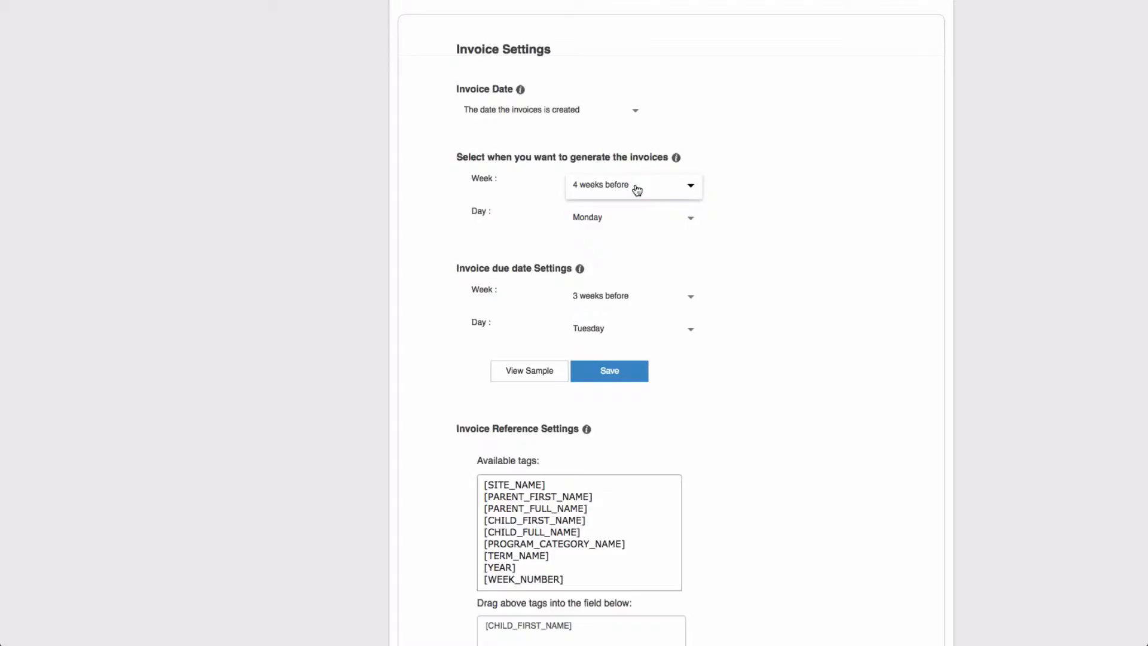
click(637, 190)
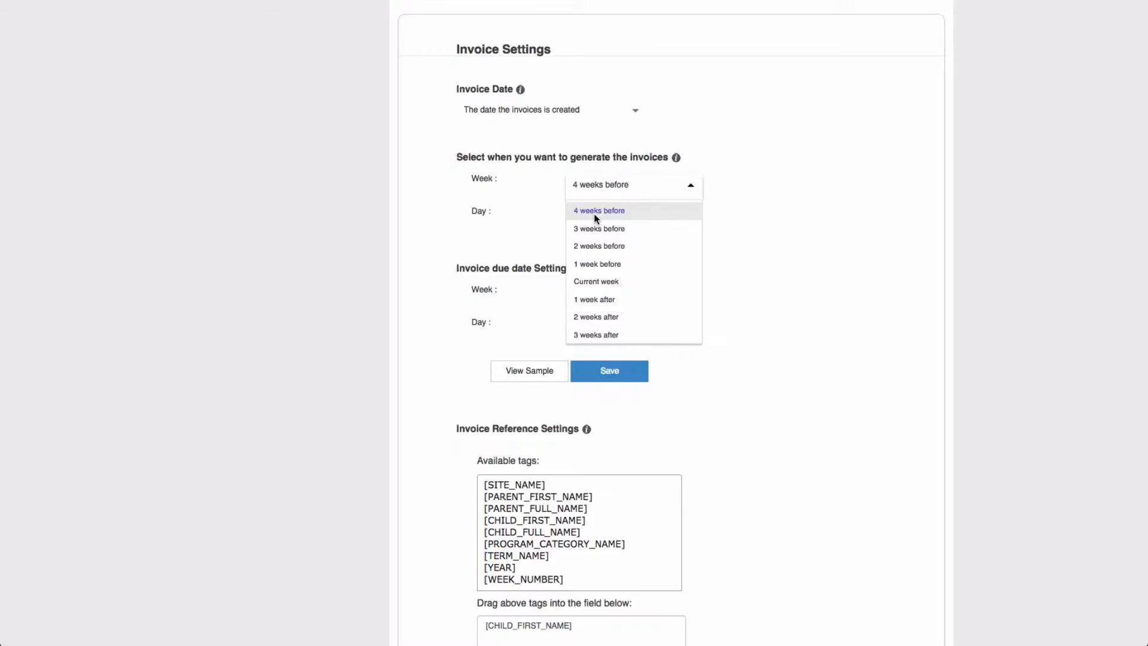
click(766, 212)
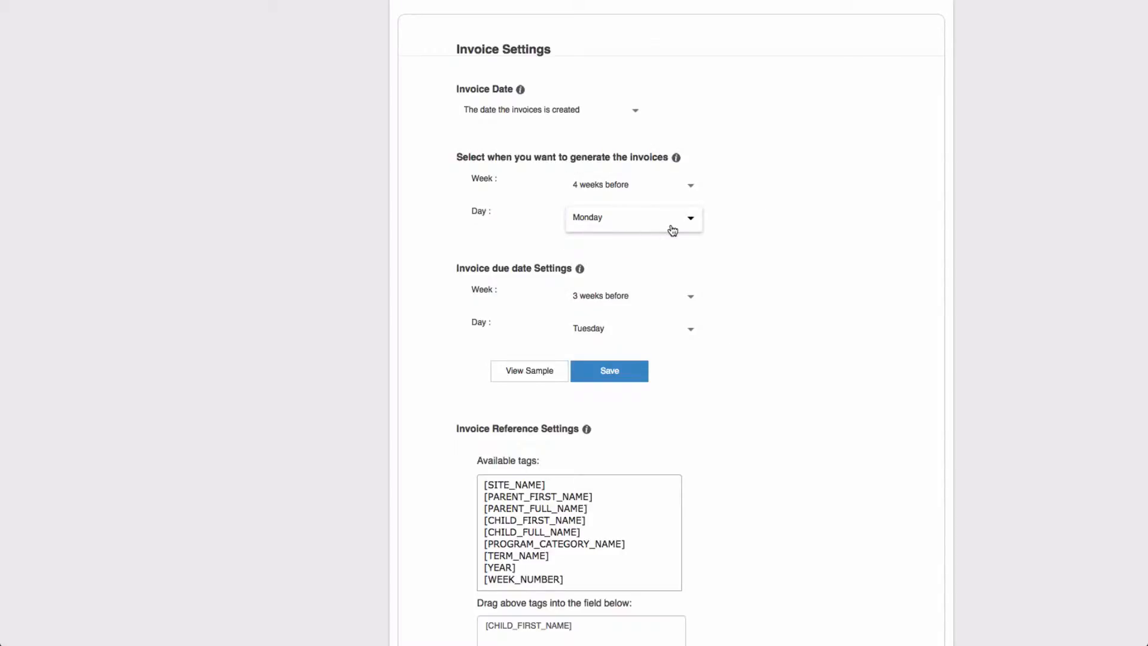
Set invoice generation to Friday of the current week in the invoice settings
click(670, 196)
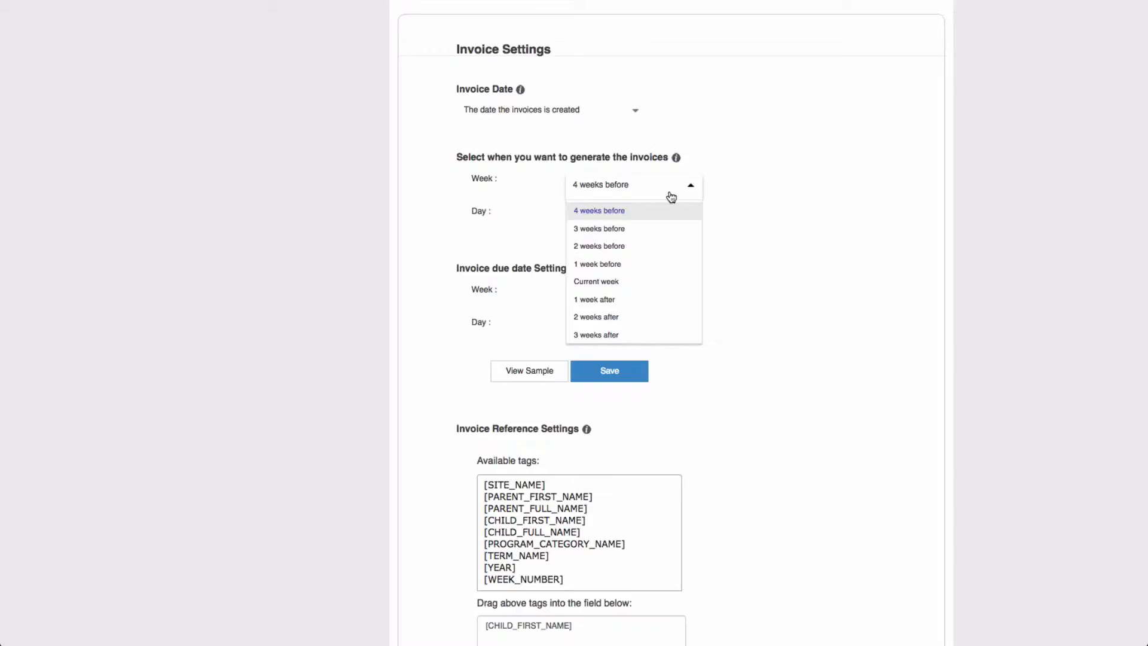
click(652, 279)
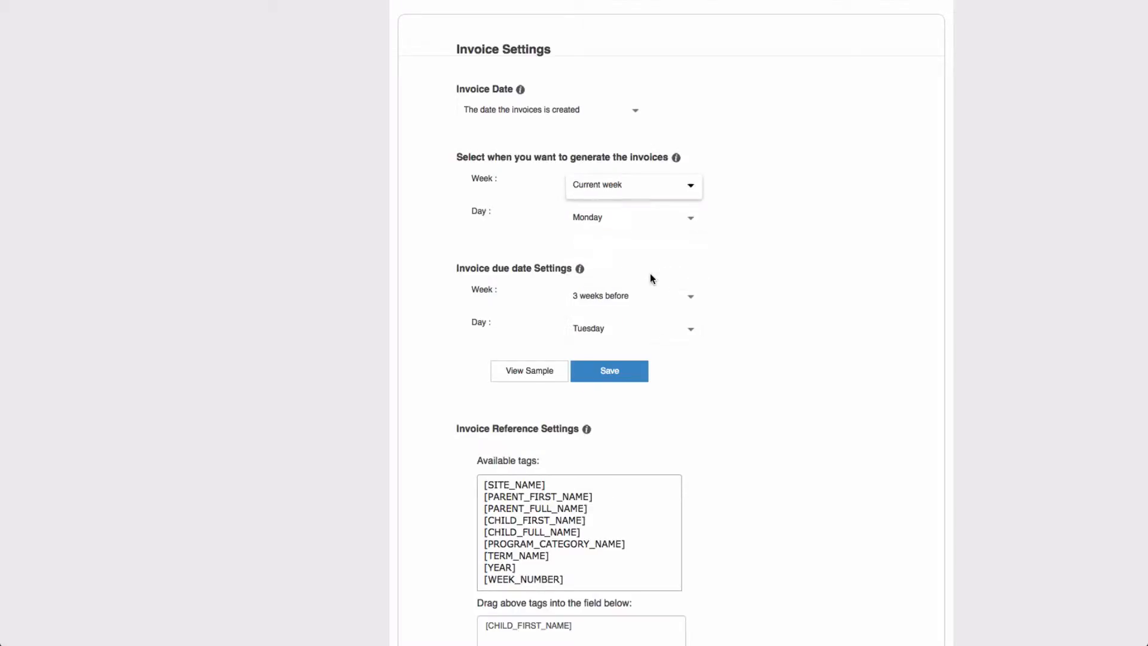
click(653, 226)
click(641, 314)
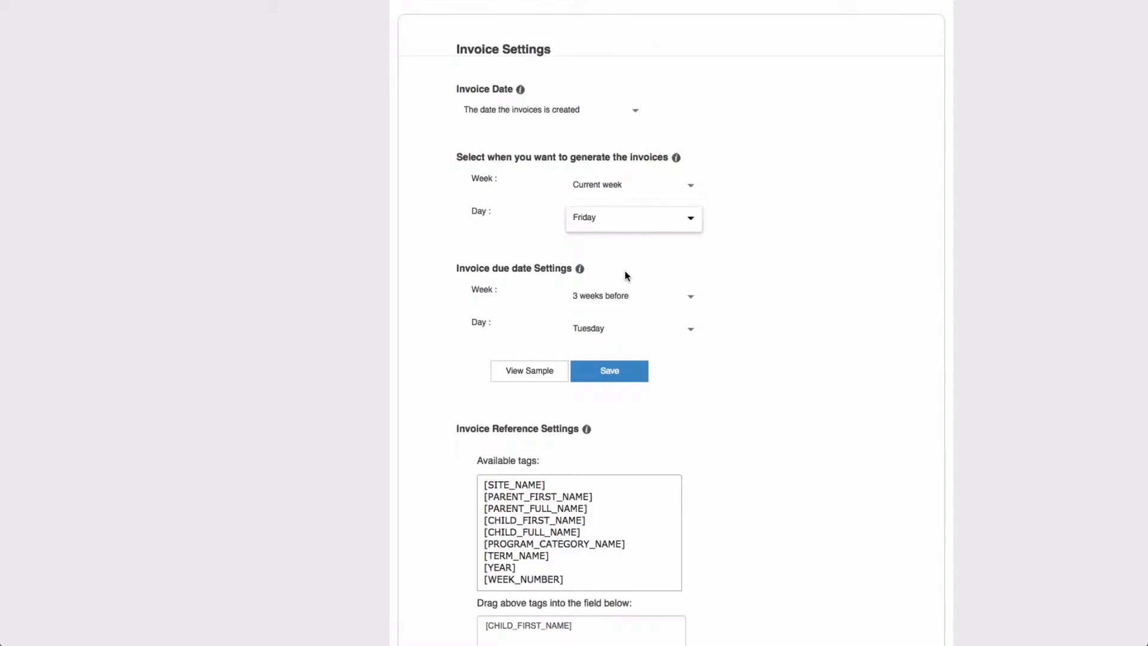
Set the invoice due date to Friday, 1 week after, in the invoice due date settings
click(624, 306)
click(639, 410)
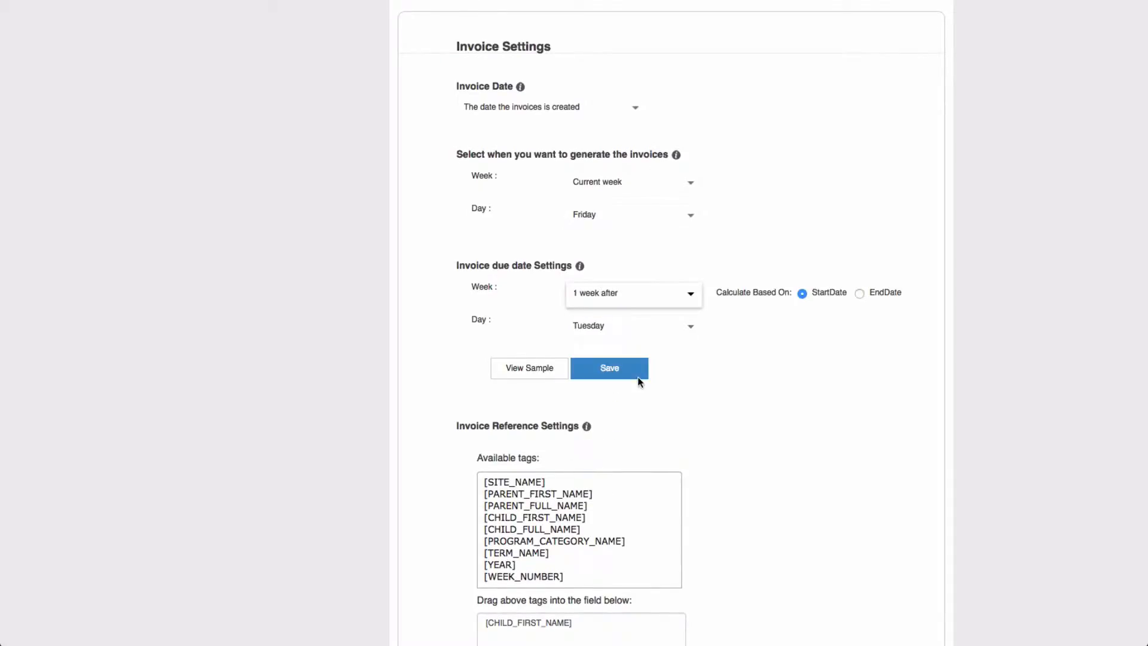
click(633, 332)
click(637, 422)
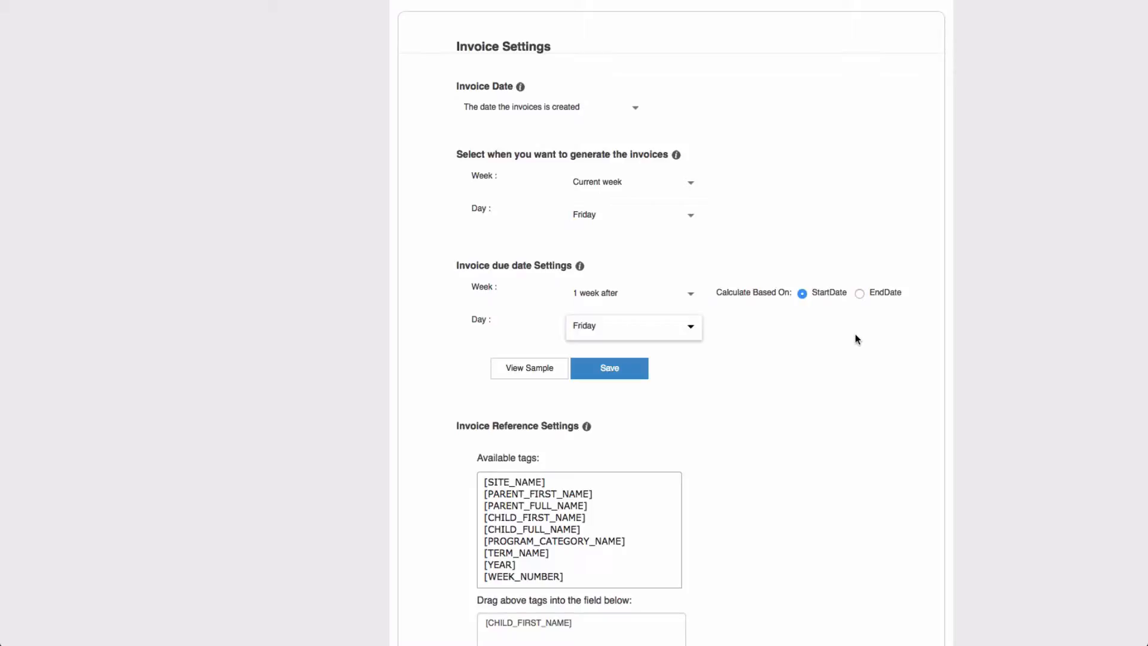
View the sample invoice schedule for Term 2 2015 with weekly invoicing
click(535, 374)
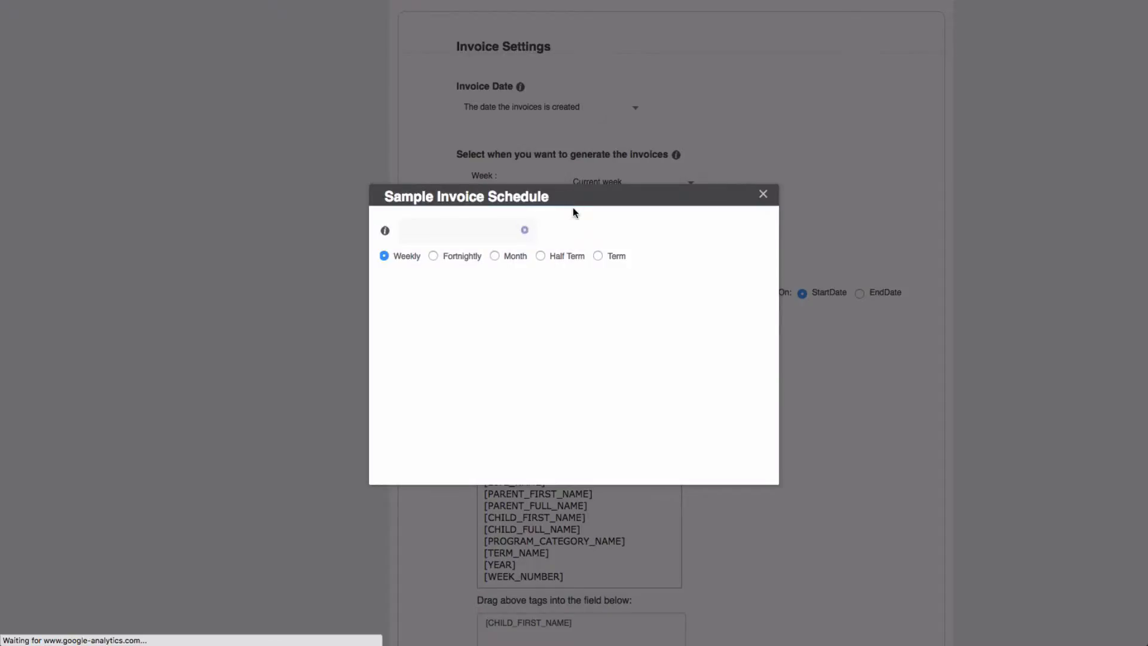
click(524, 231)
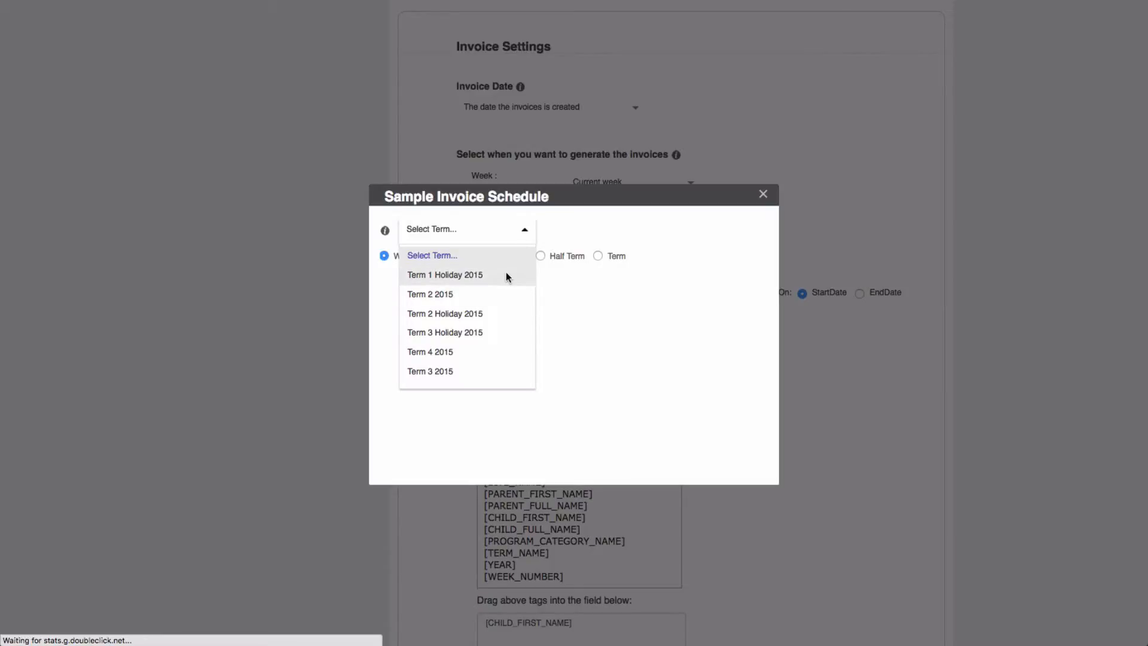
click(492, 295)
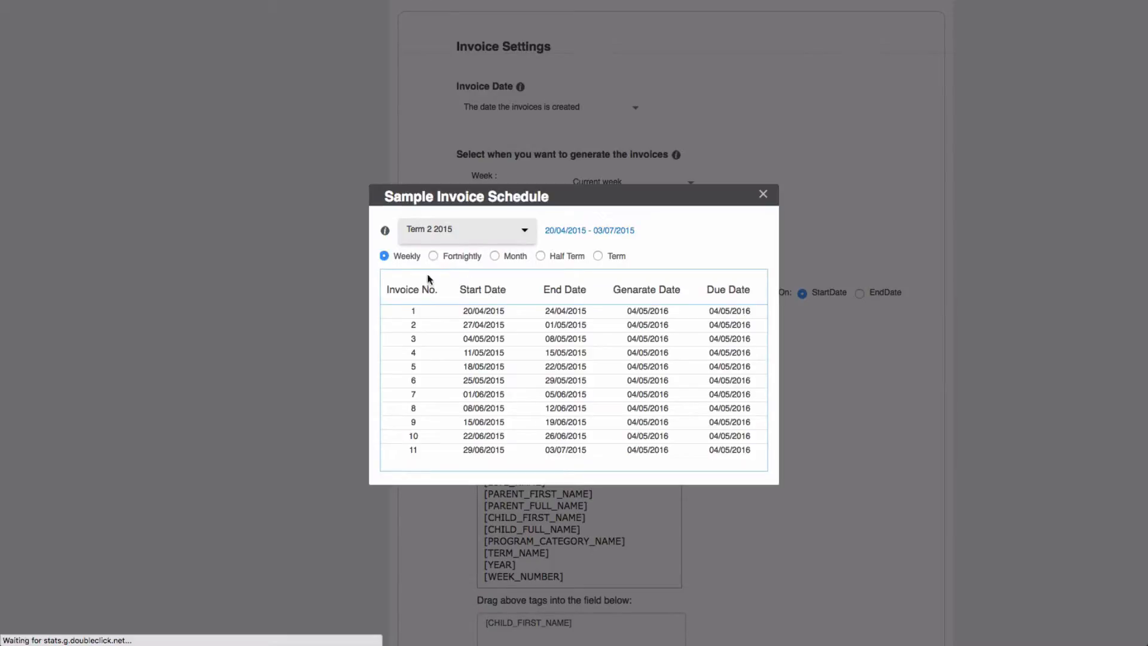
scroll(434, 362, down, 1)
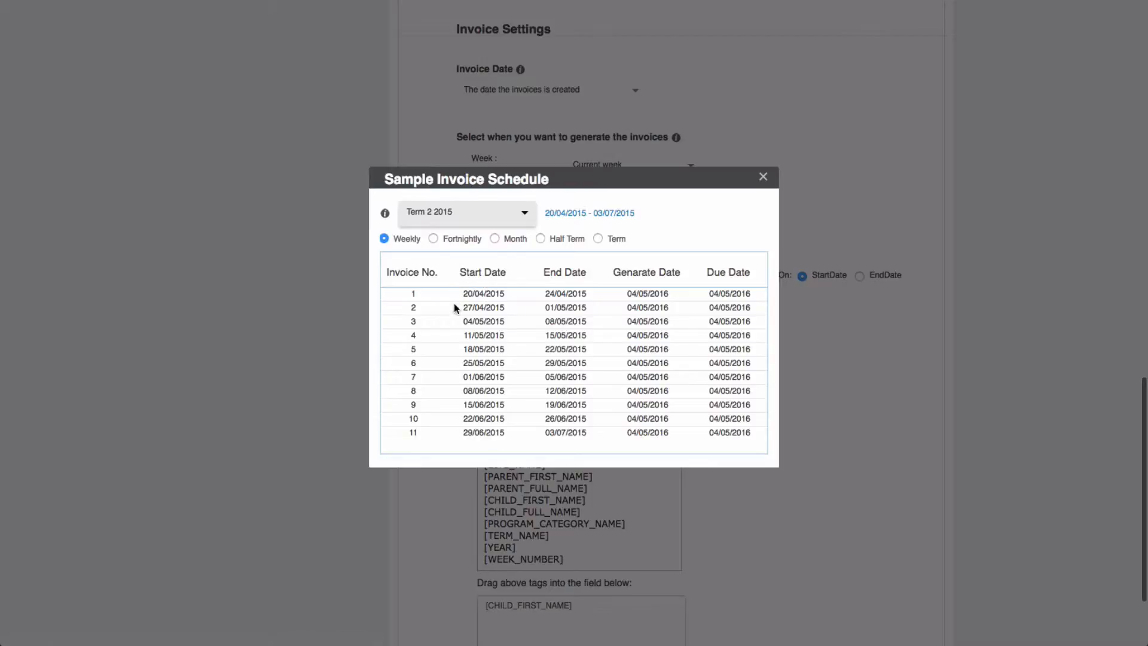
Compare the sample schedule's Month, Half Term, Term and Weekly invoice dates, and close the sample
click(483, 245)
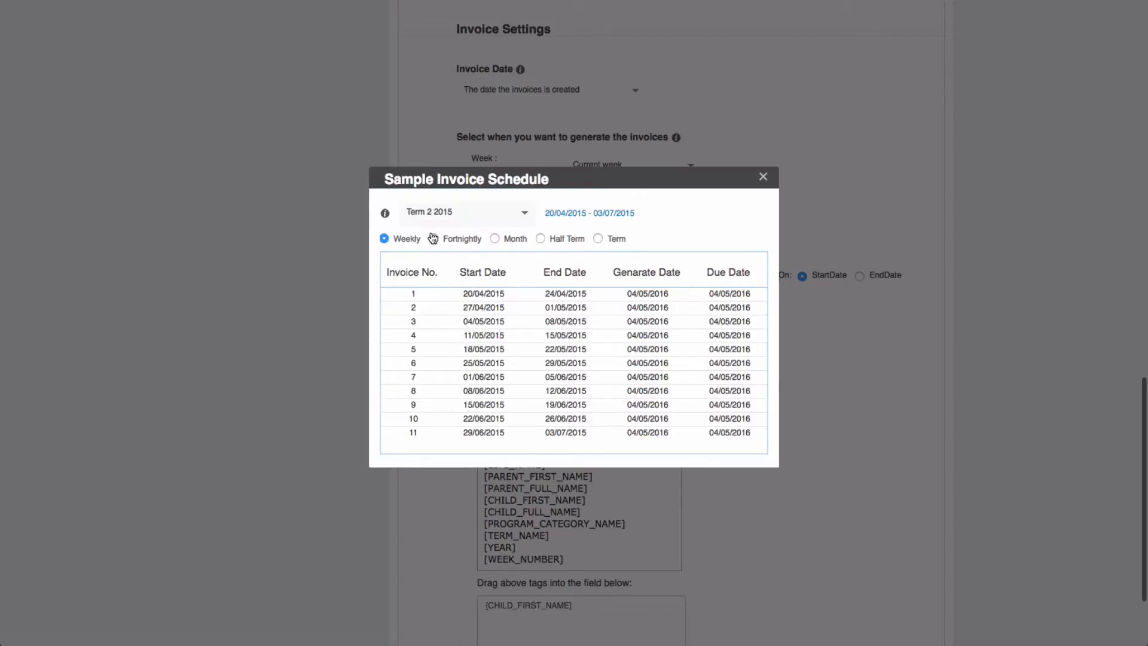
click(494, 239)
drag(566, 239, 596, 238)
click(598, 238)
click(540, 239)
click(597, 239)
scroll(590, 281, up, 2)
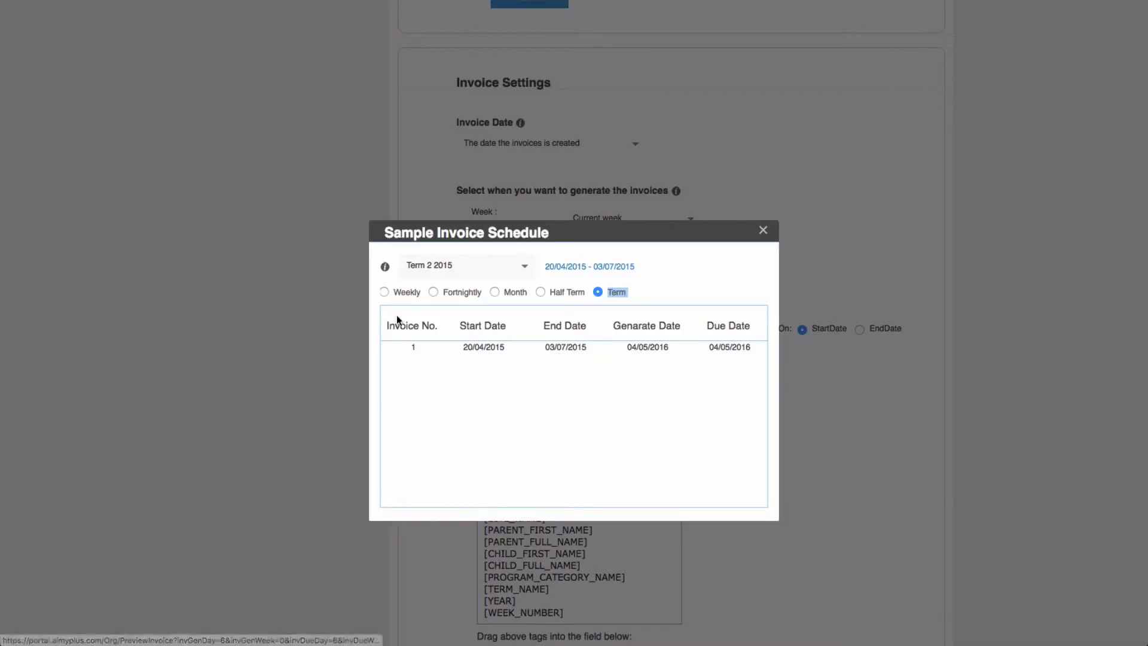
click(385, 294)
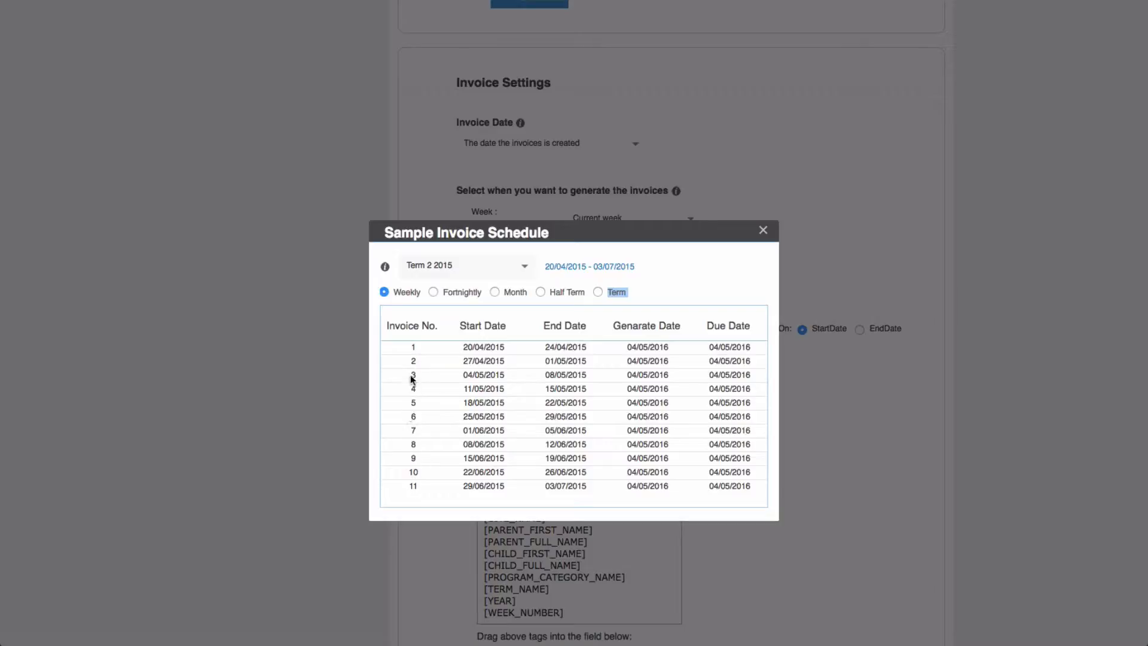
drag(412, 361, 422, 487)
click(807, 197)
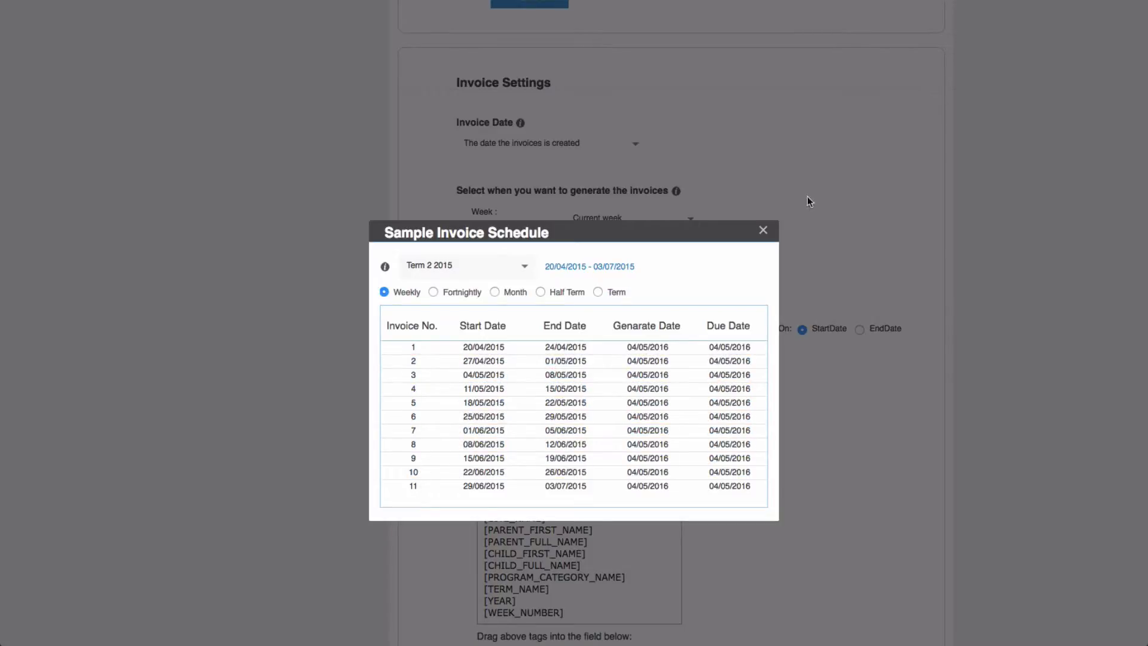
click(764, 231)
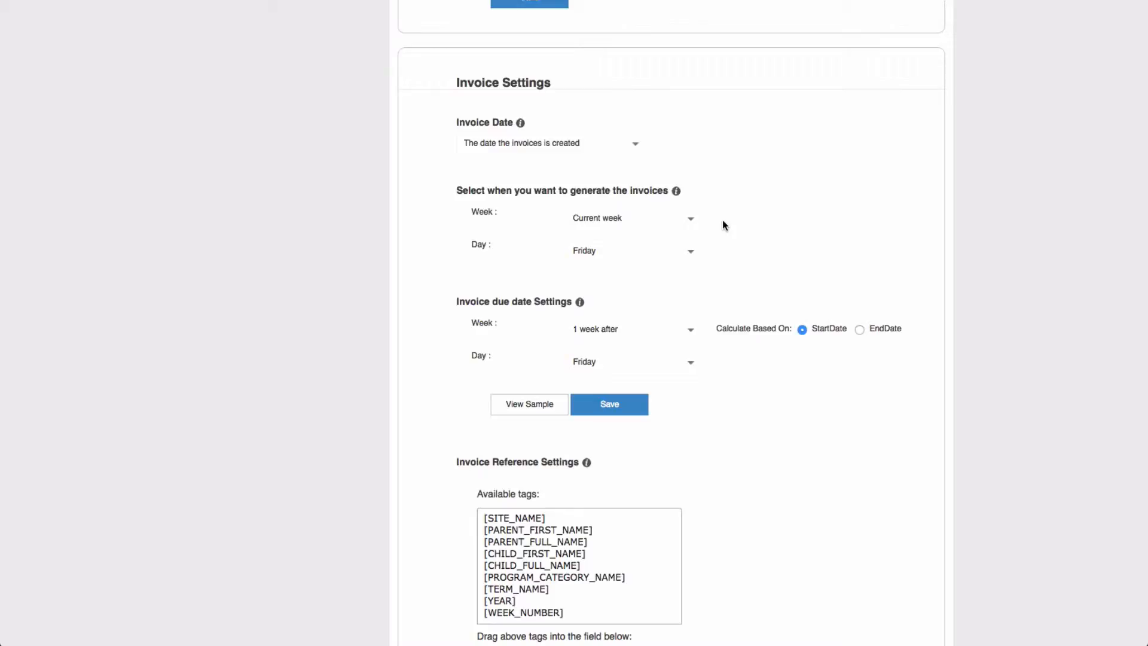
Clear the existing [CHILD_FIRST_NAME] tag from the invoice reference settings
scroll(752, 261, down, 1)
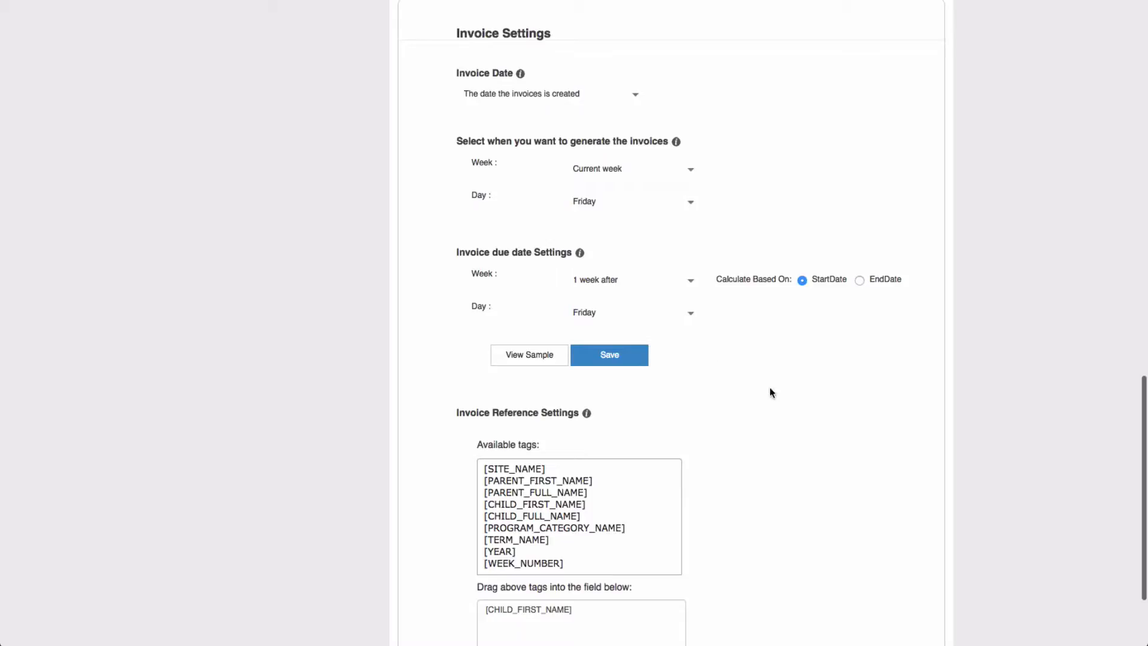
scroll(770, 392, down, 3)
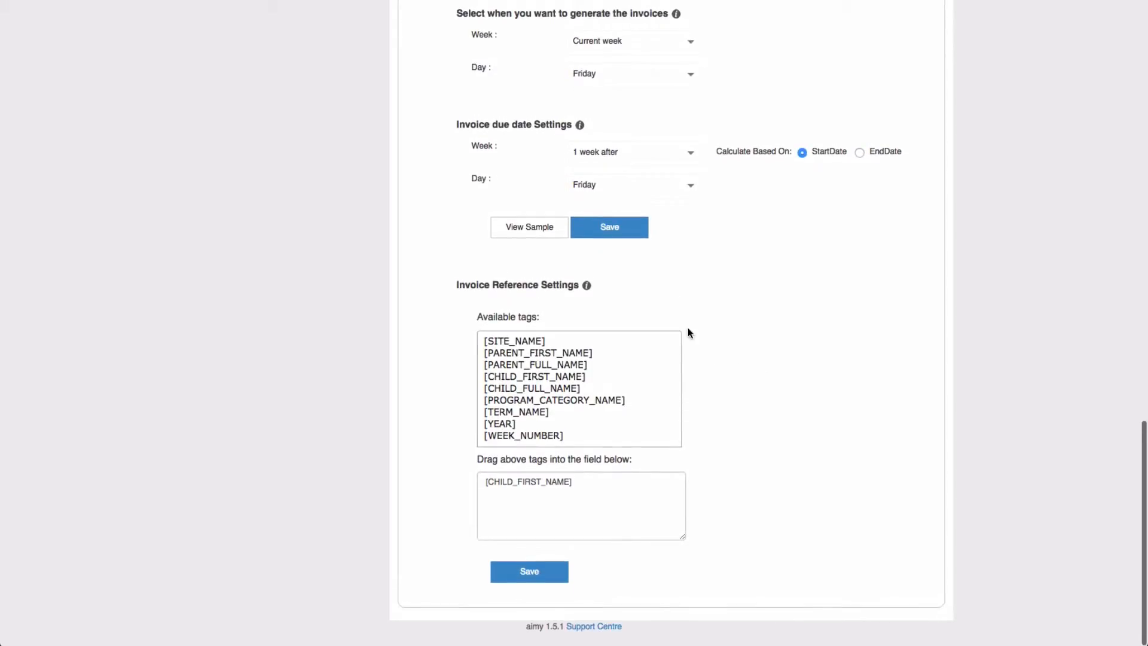
click(606, 486)
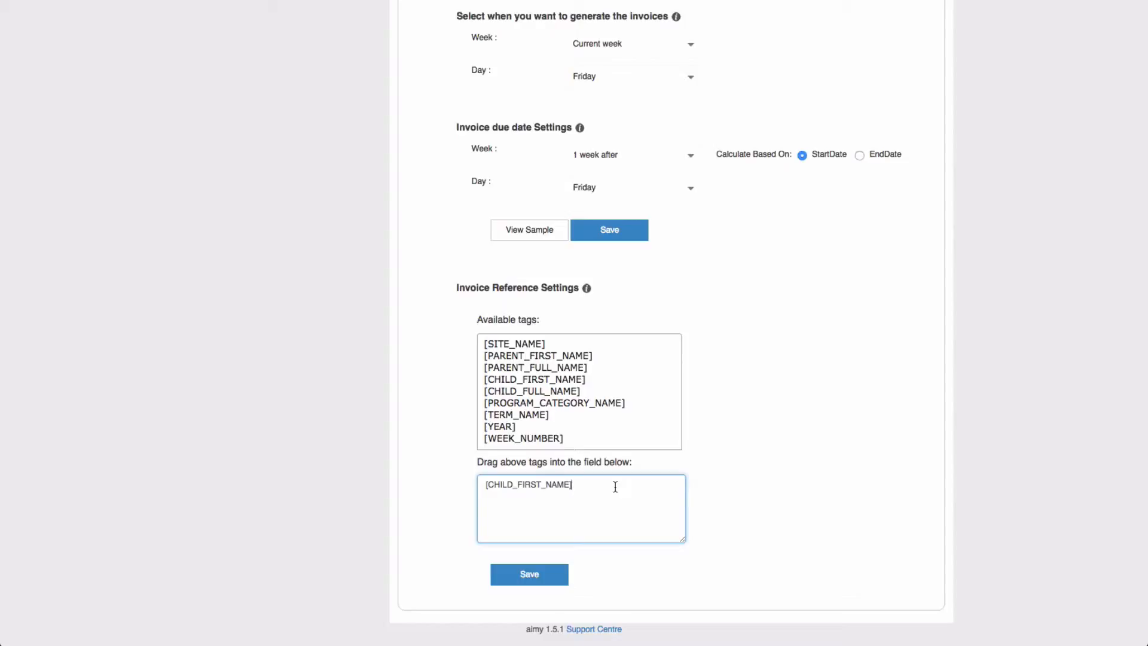
scroll(615, 487, up, 1)
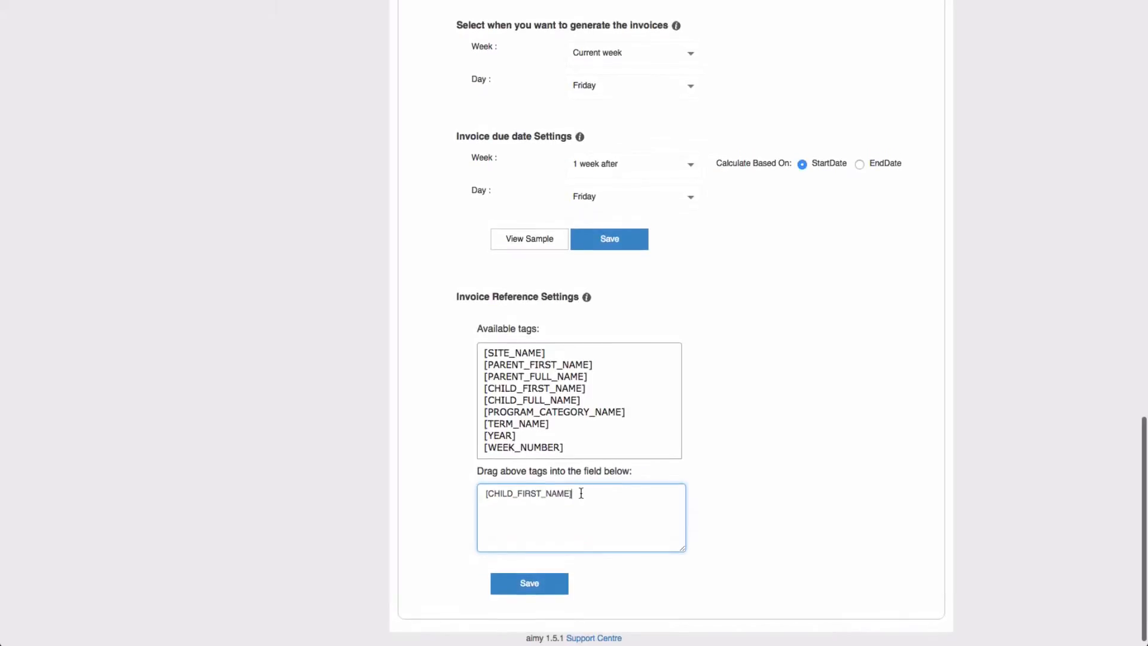
scroll(583, 493, down, 1)
drag(584, 492, 430, 482)
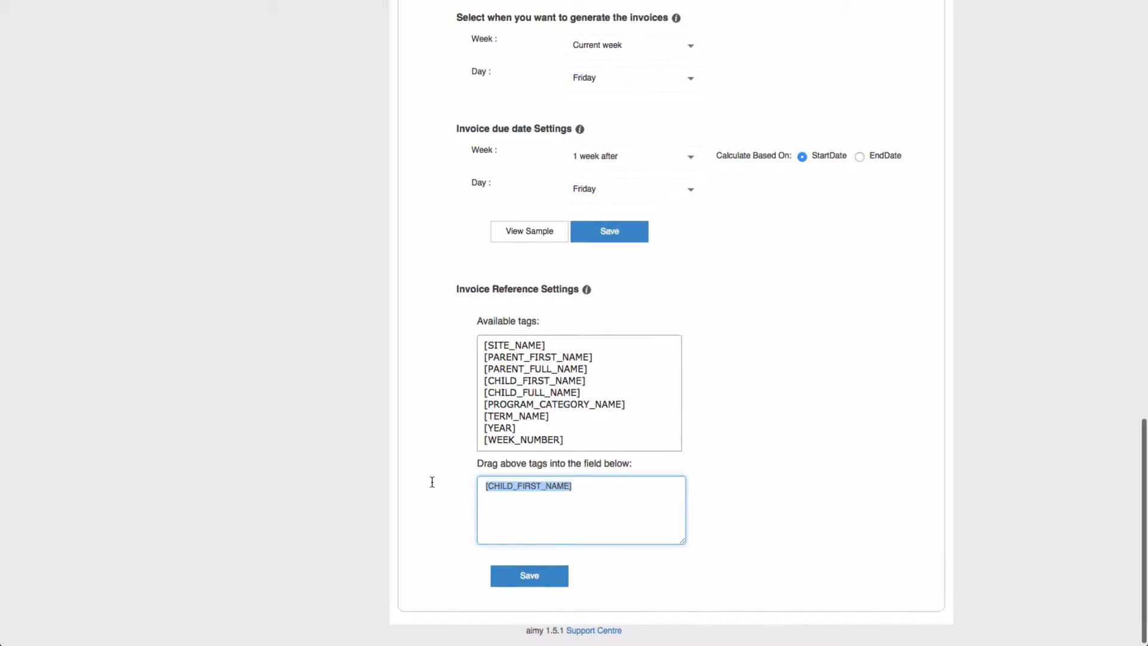
key(BackSpace)
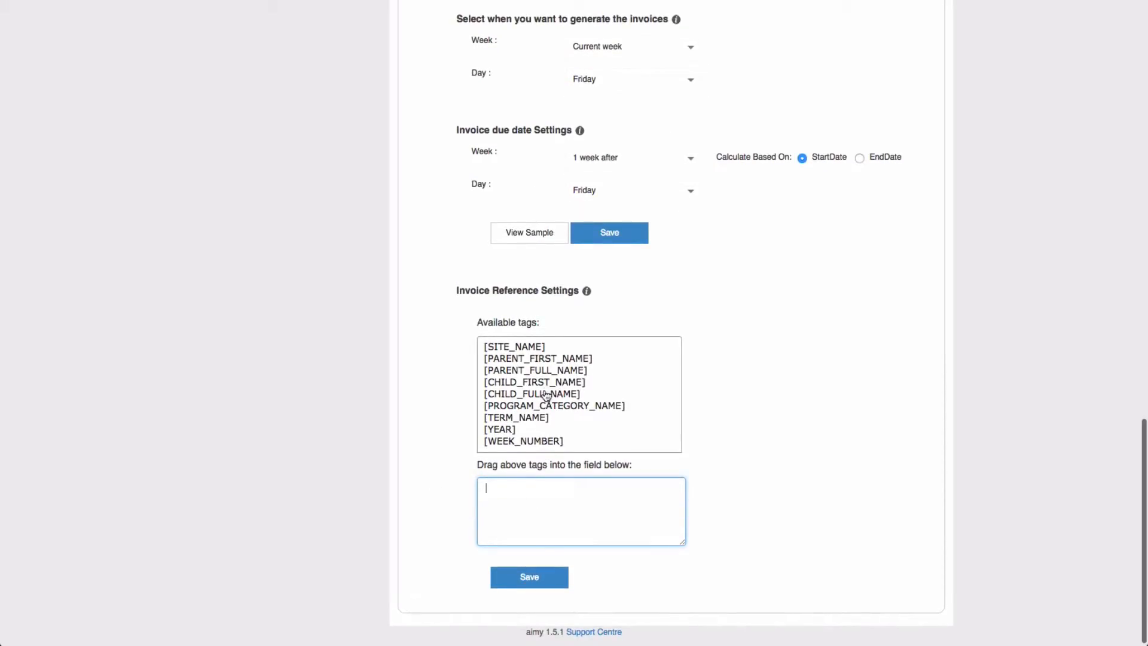
Build the invoice reference from the available tags as [CHILD_FULL_NAME] / [TERM_NAME] / [PROGRAM_CATEGORY_NAME]
drag(546, 396, 540, 495)
drag(521, 421, 579, 523)
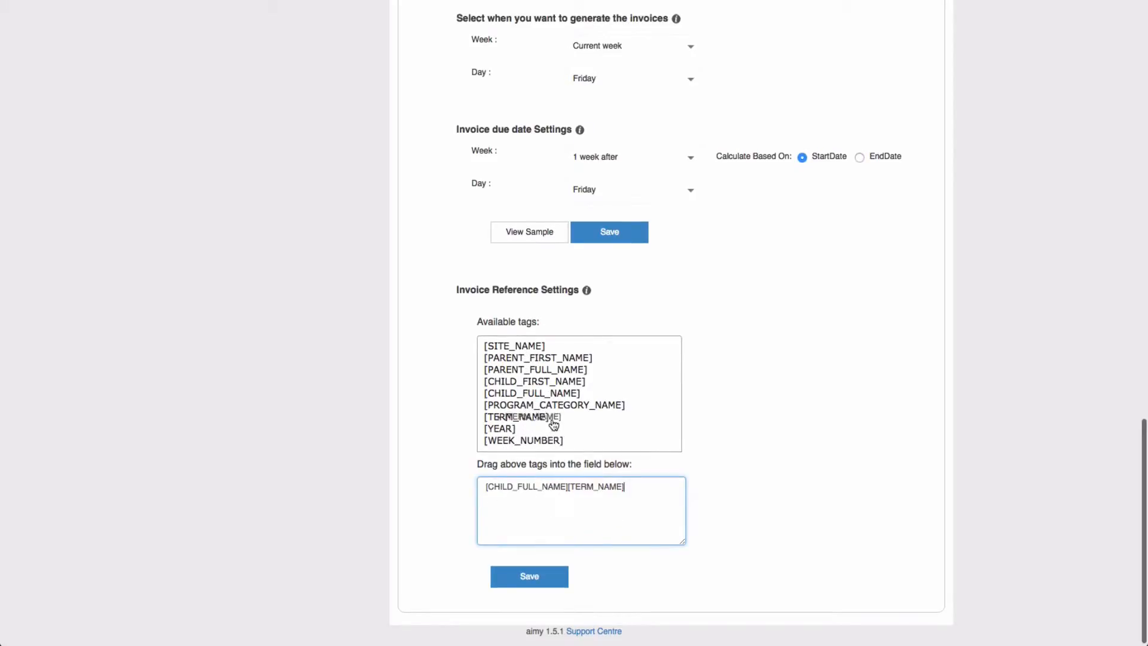
drag(553, 408, 628, 527)
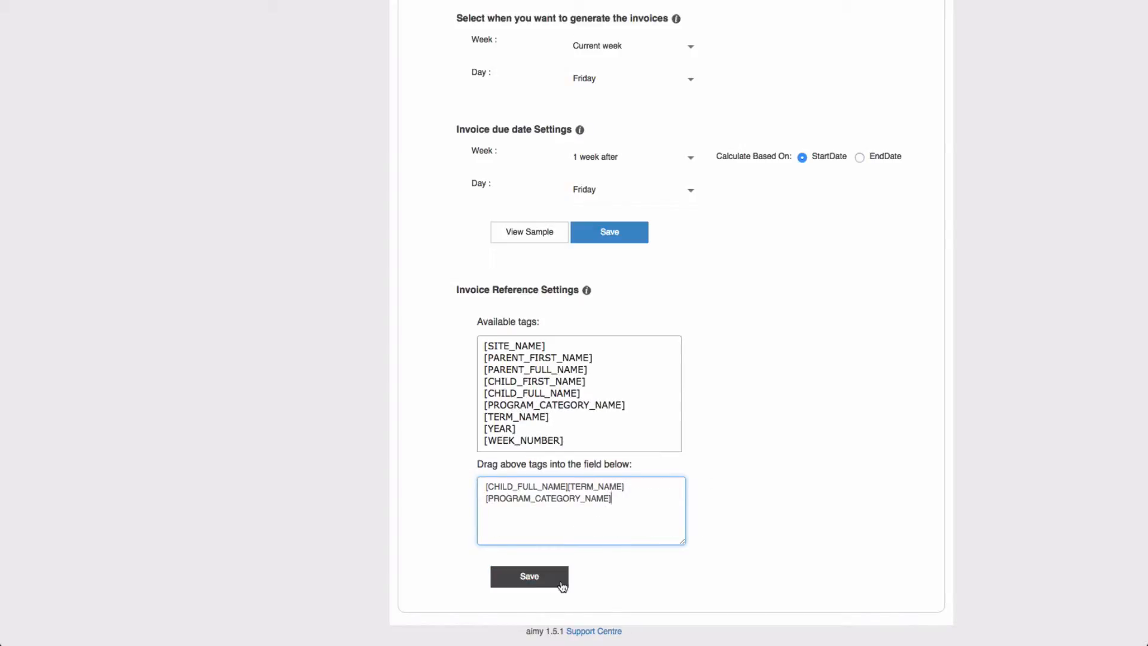
click(568, 486)
text(/)
click(654, 488)
text(/)
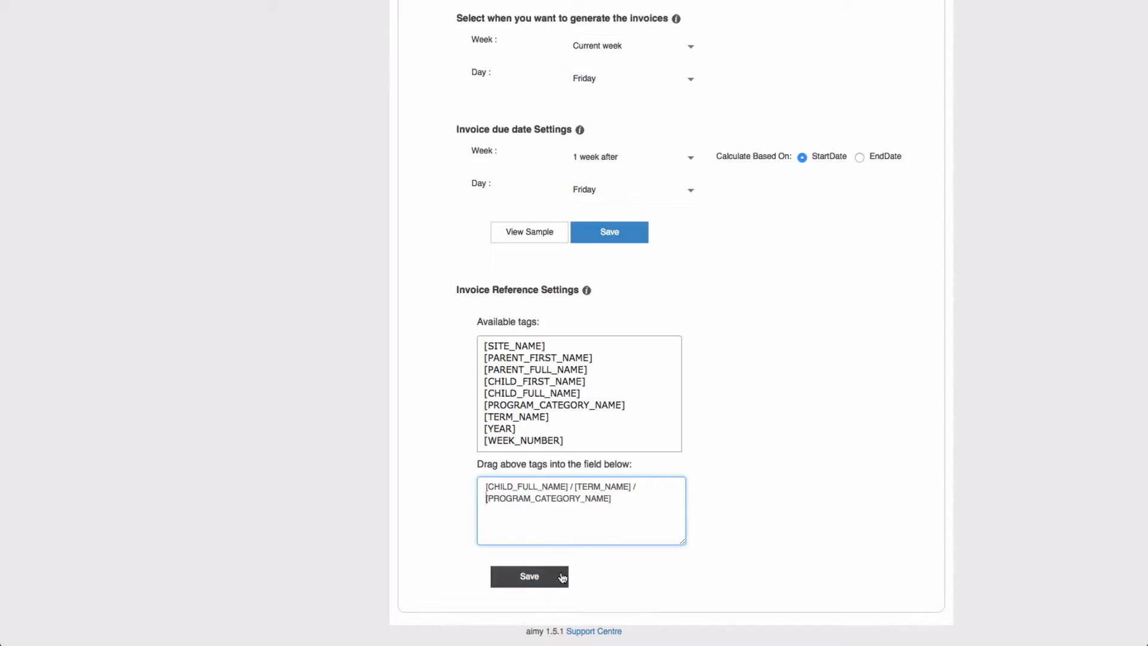
Open the site's payment gateway settings to review the API key and password fields
scroll(840, 427, up, 12)
scroll(800, 398, up, 6)
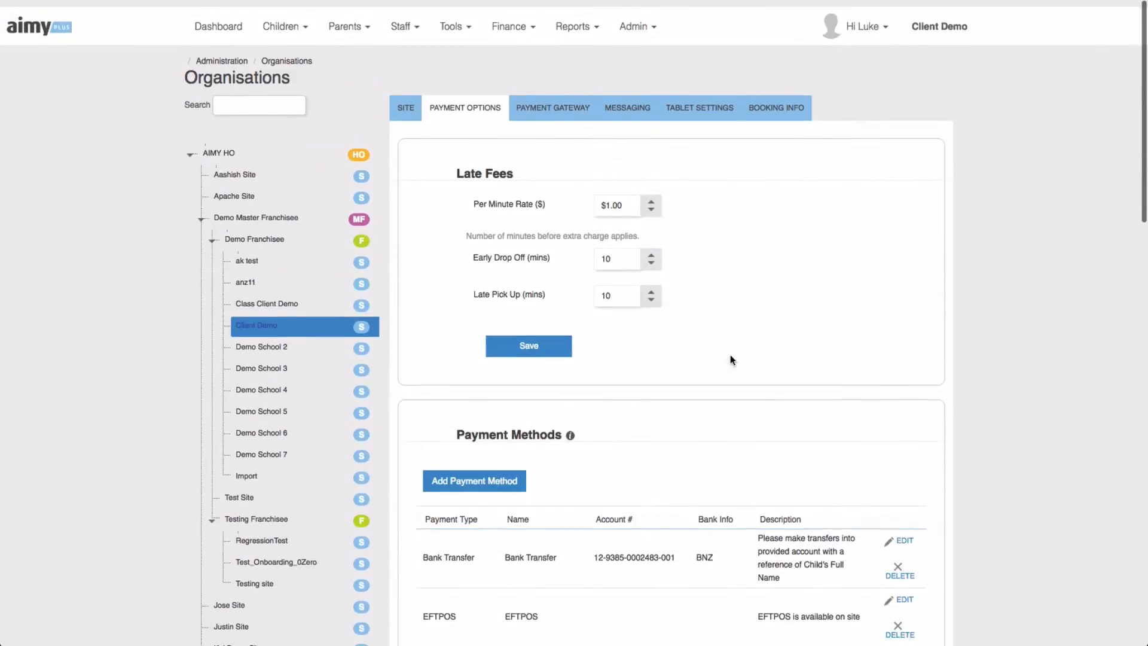
click(548, 103)
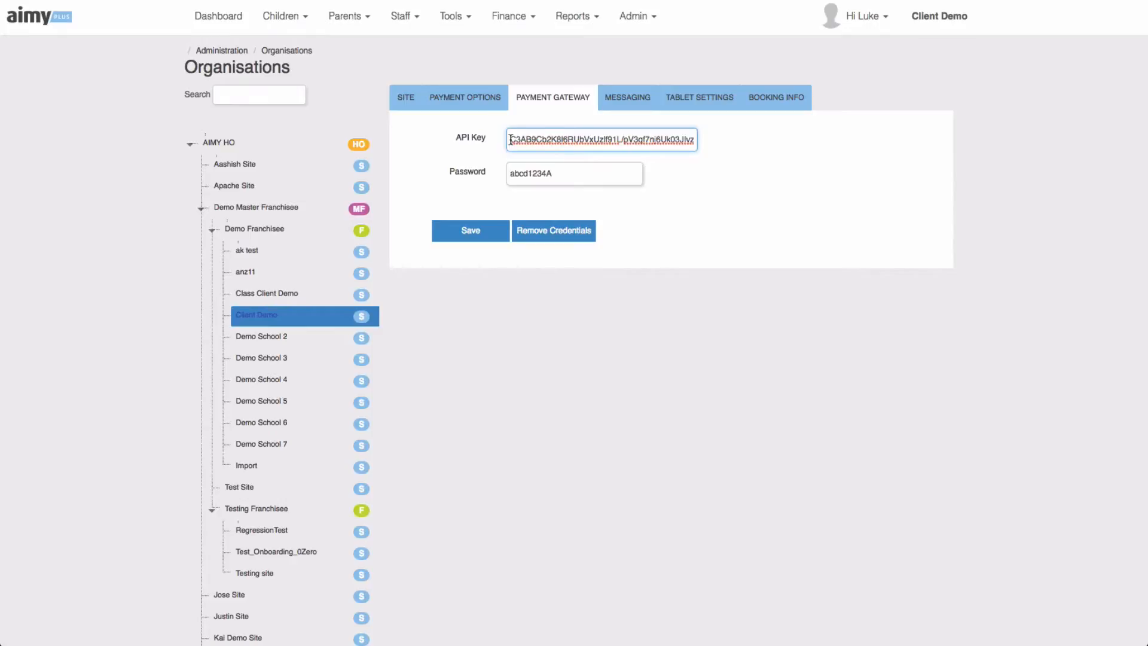
Return to the payment options and clear the Disable Credit Card Payment Method option
click(469, 99)
scroll(634, 279, down, 2)
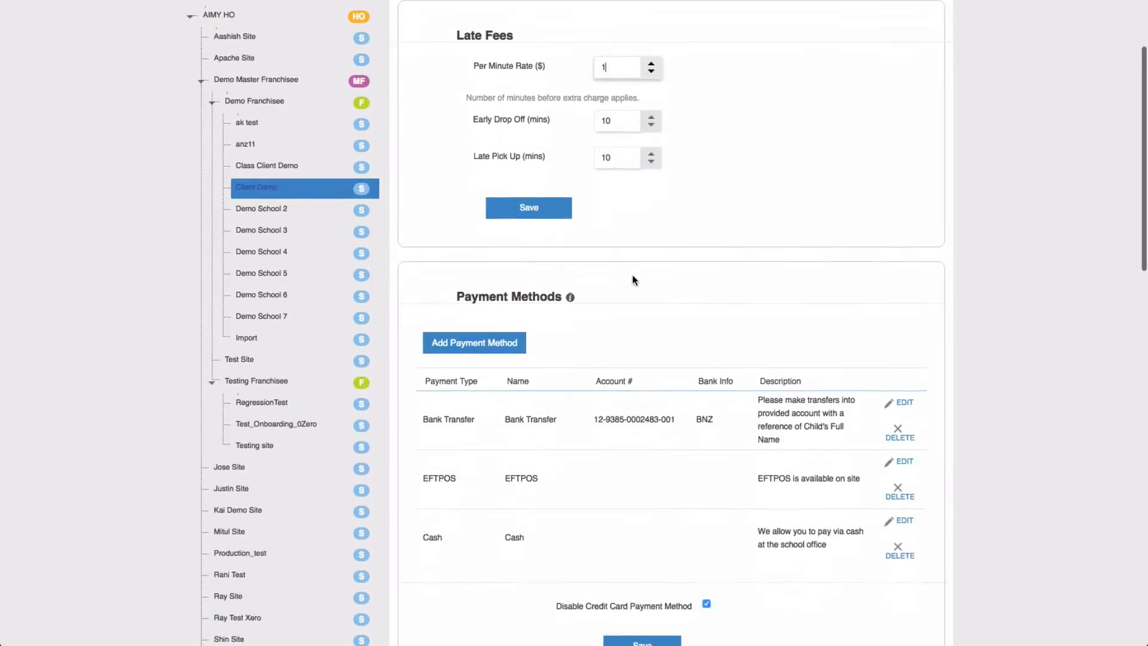
scroll(633, 278, down, 3)
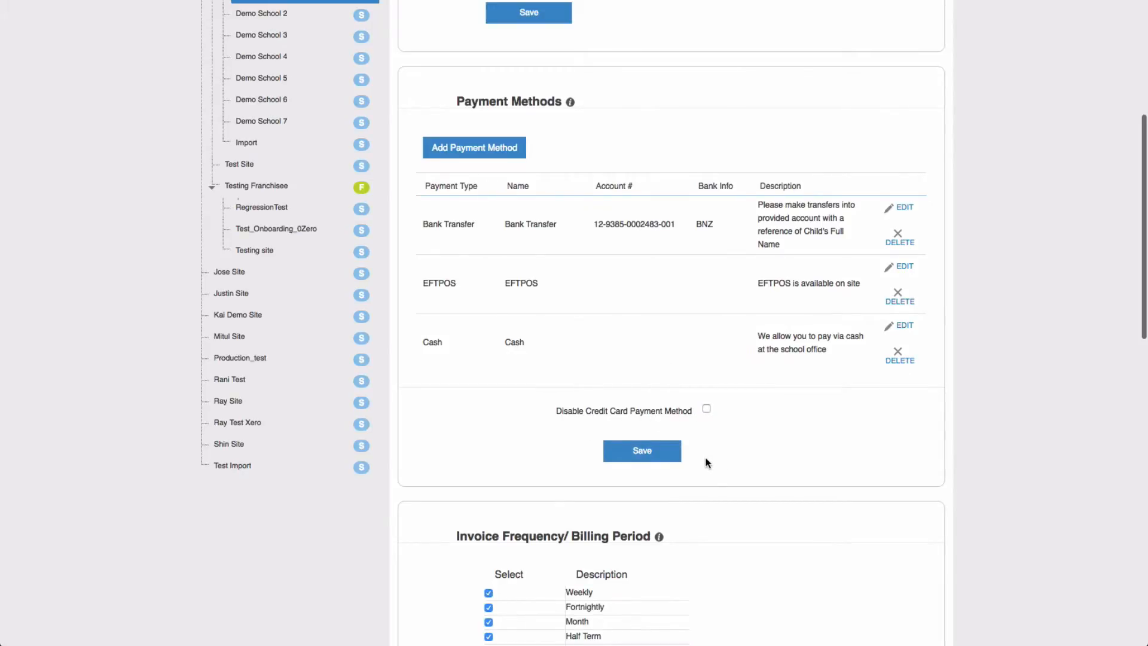
scroll(707, 461, up, 5)
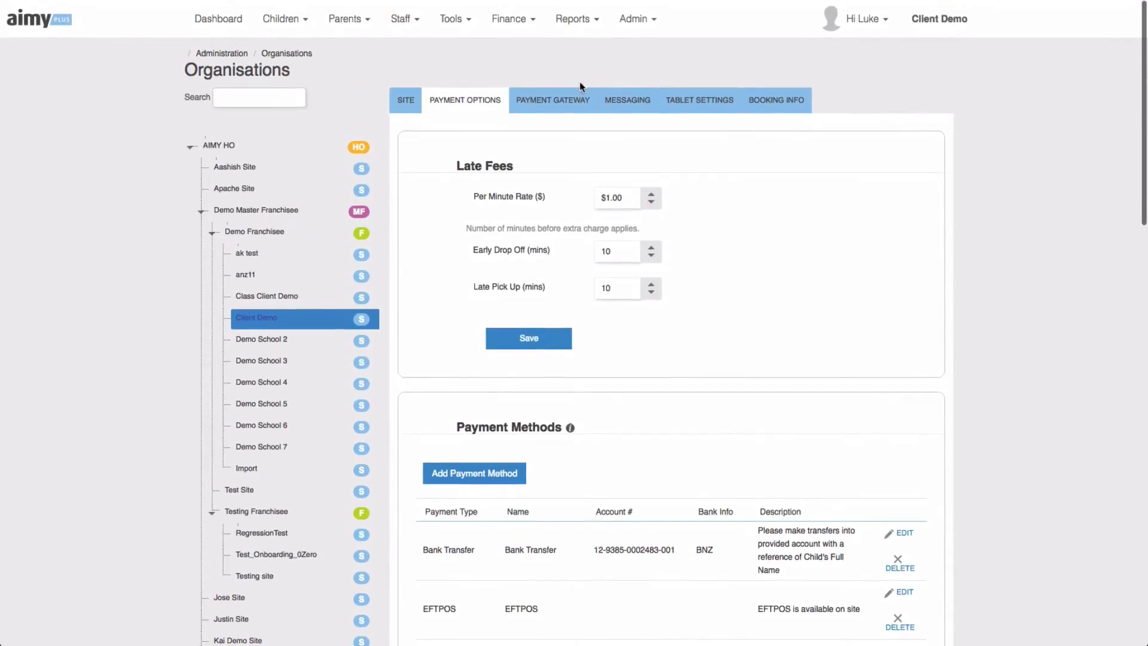
In the site's messaging settings, choose the Overdue Payment notification reminder and enable it
click(628, 107)
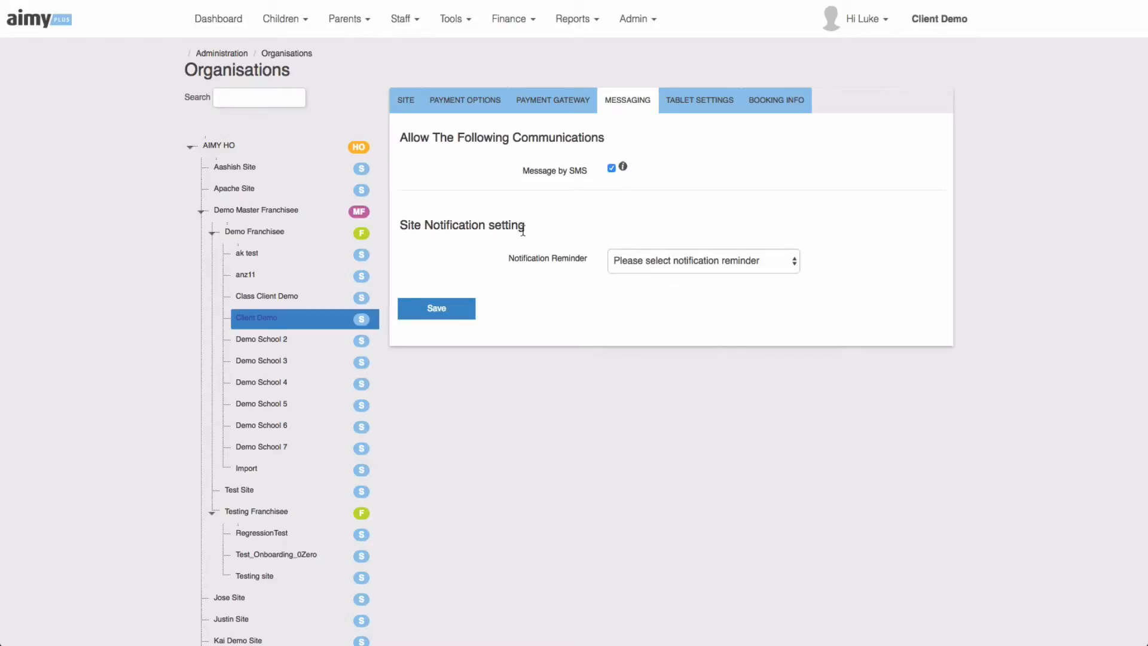
click(650, 262)
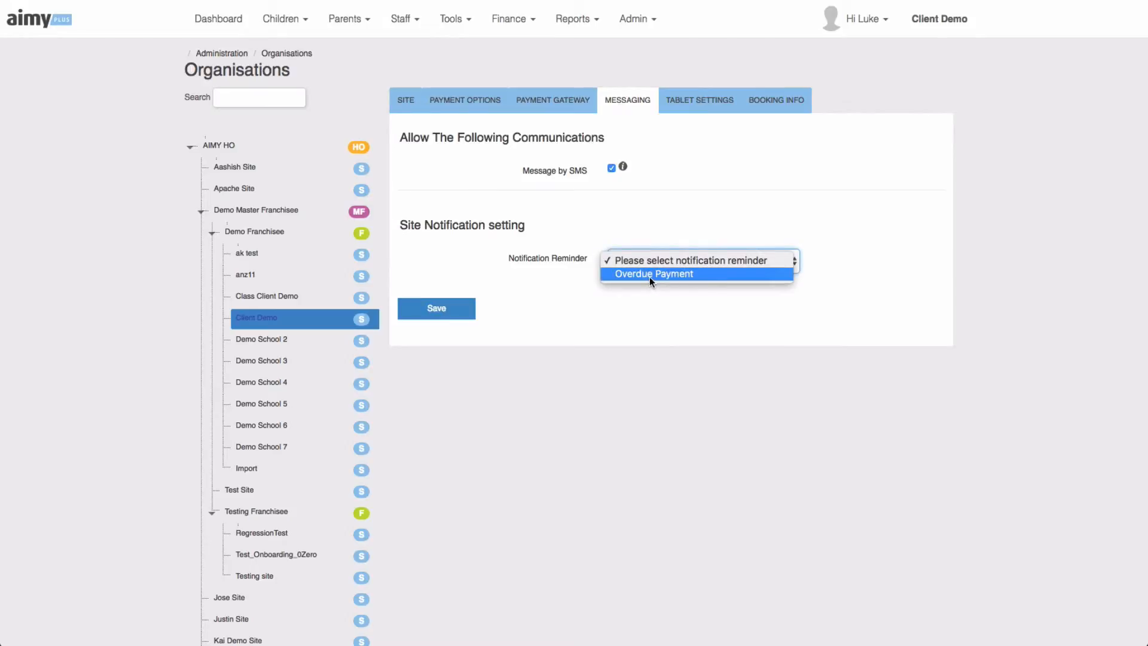
click(649, 274)
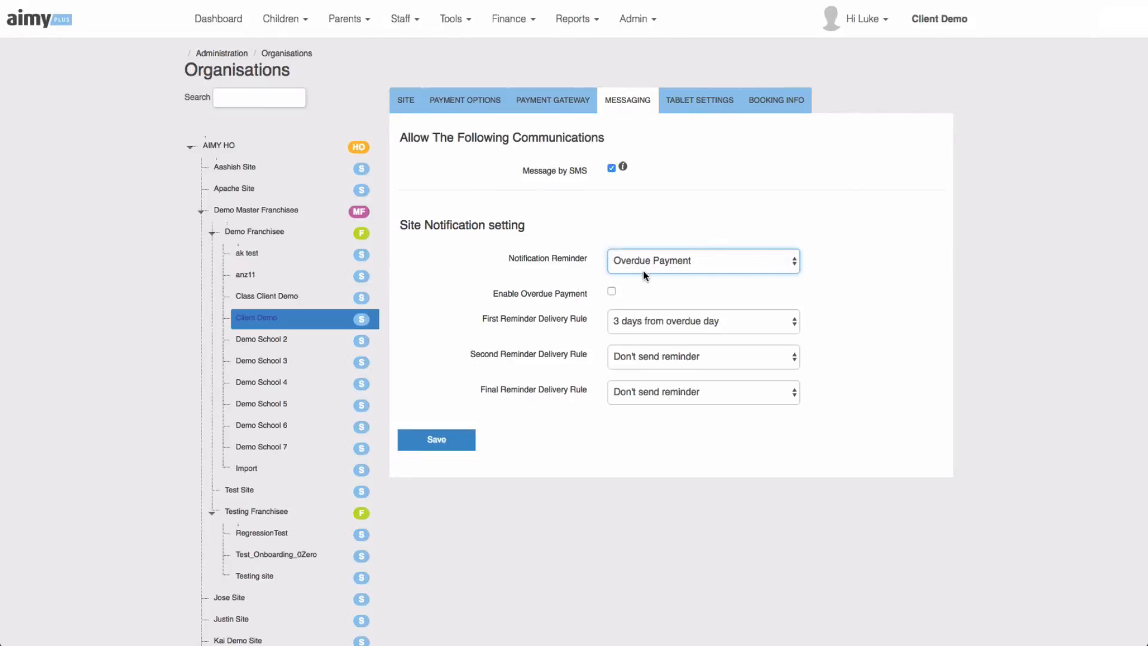
click(611, 292)
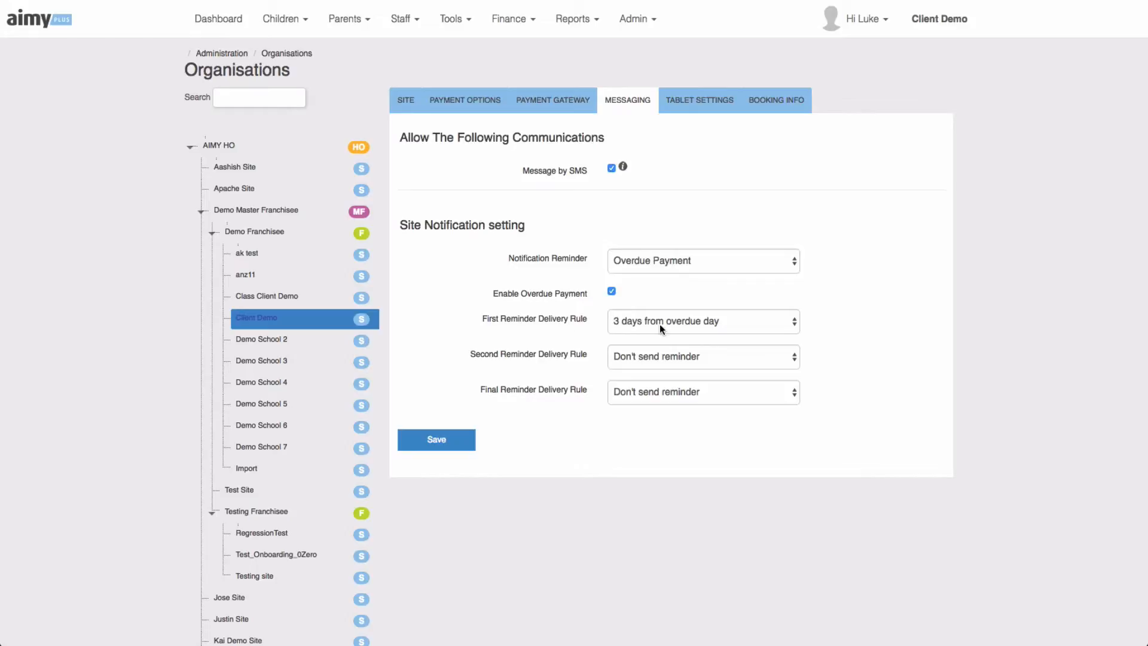
Check the first reminder's choices, and set the second reminder to 7 days from first reminder and the final to 14 days from second reminder
click(693, 322)
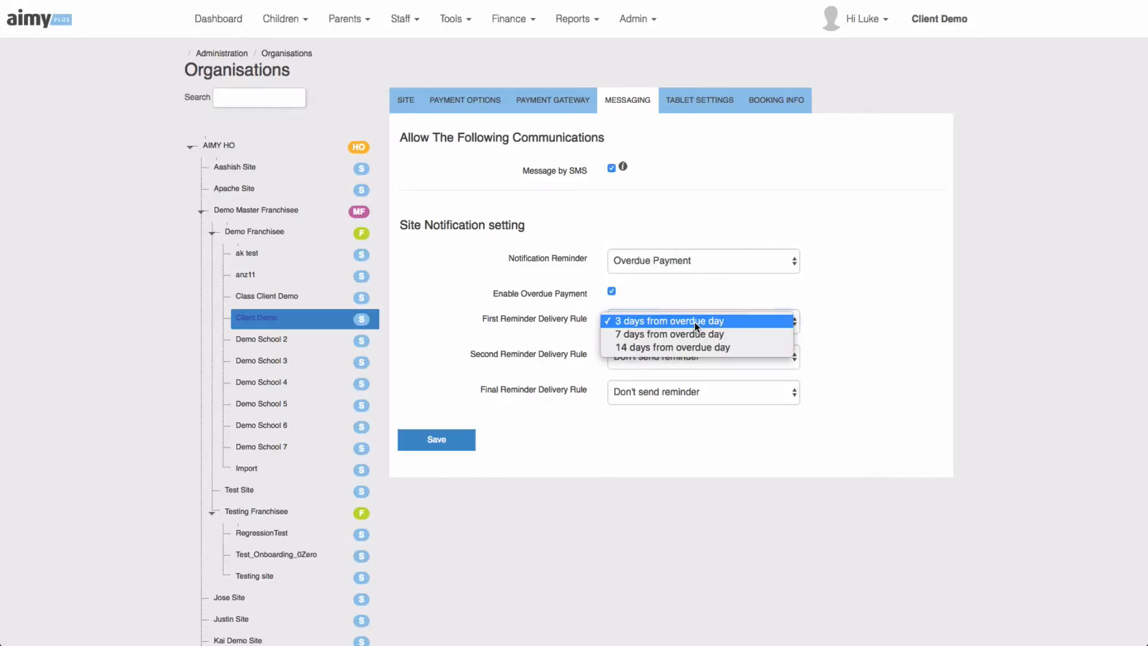
click(856, 320)
click(723, 357)
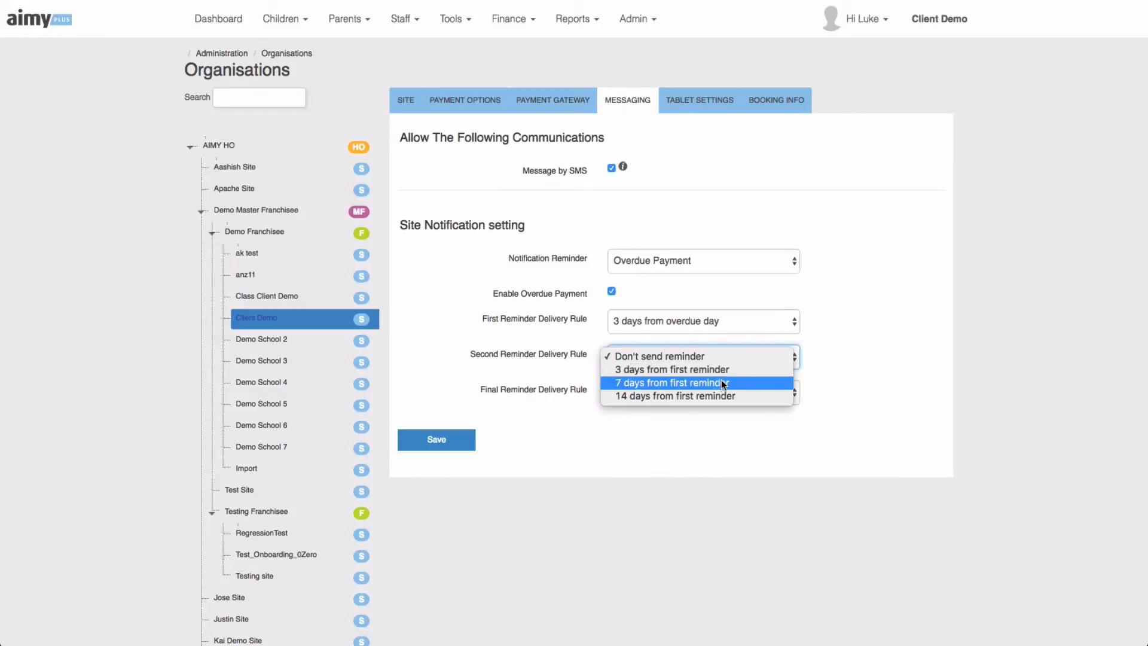
click(721, 380)
click(723, 392)
click(728, 429)
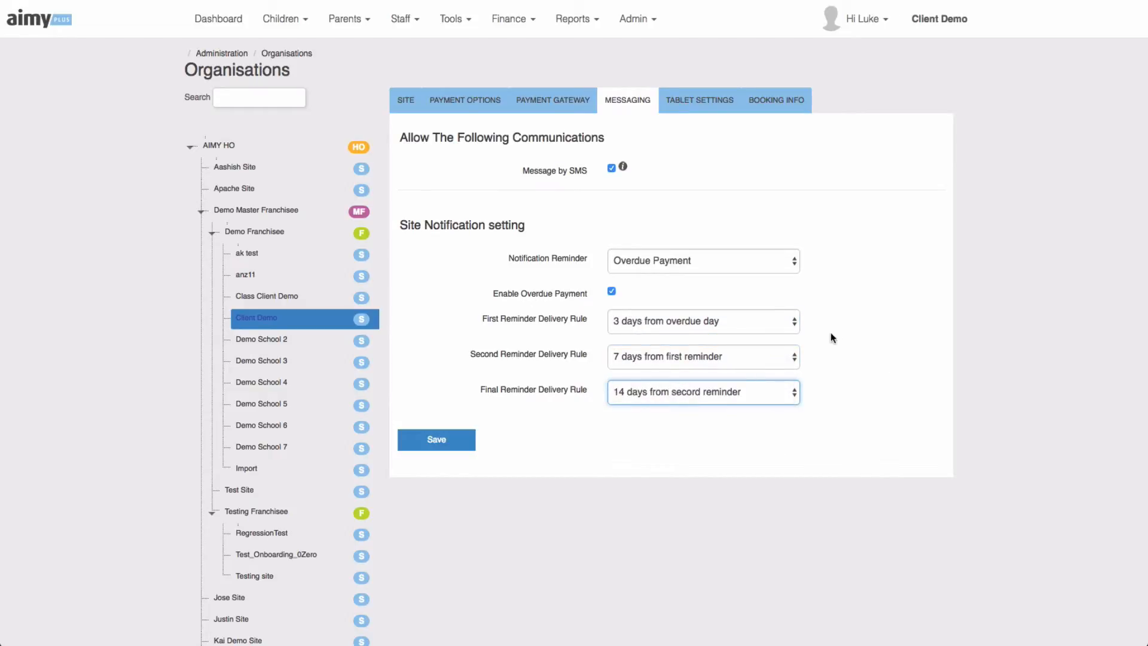
Set the first reminder to 7 days from overdue day and the second to 14 days from first reminder, keeping the final rule at 14 days
click(756, 328)
click(756, 336)
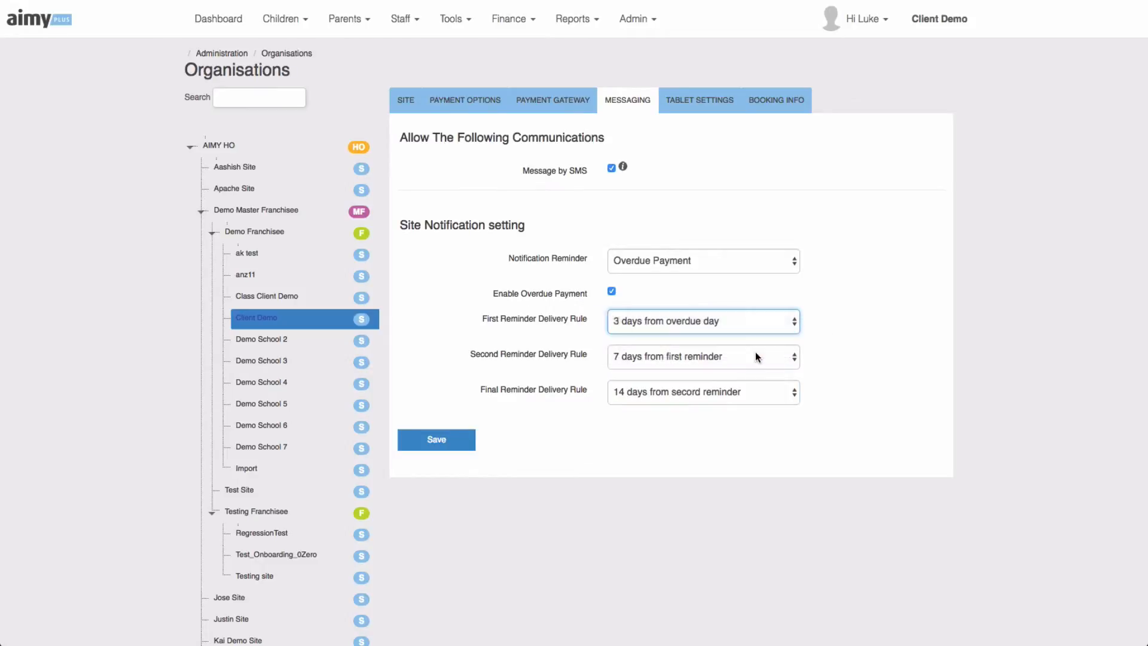
click(755, 357)
click(754, 370)
click(754, 394)
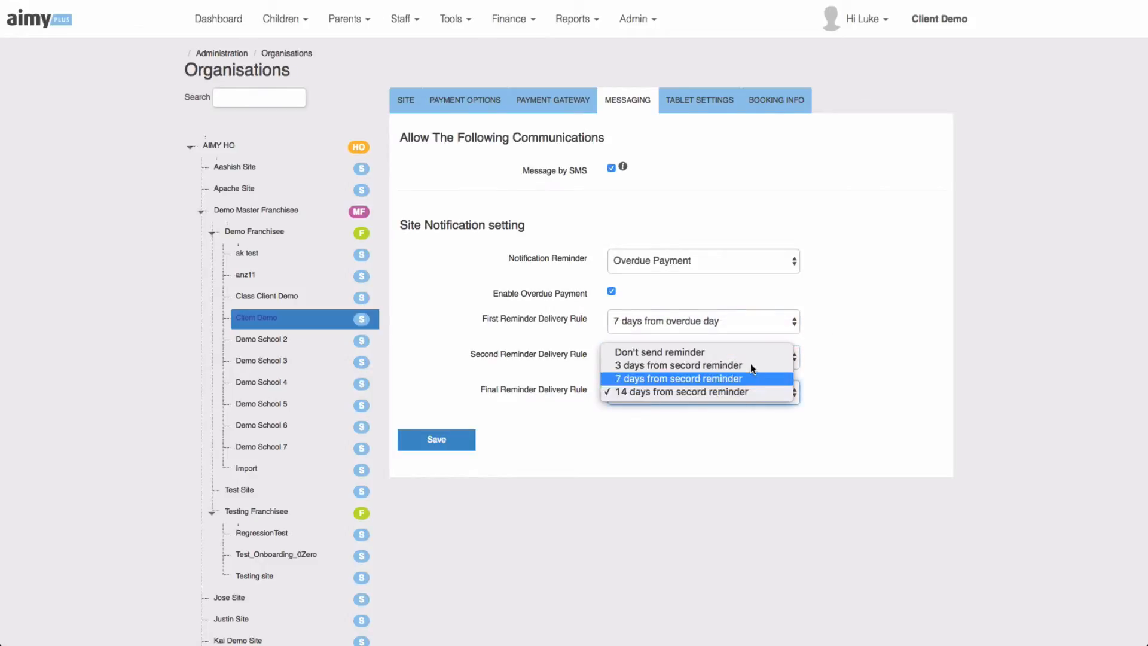
click(749, 355)
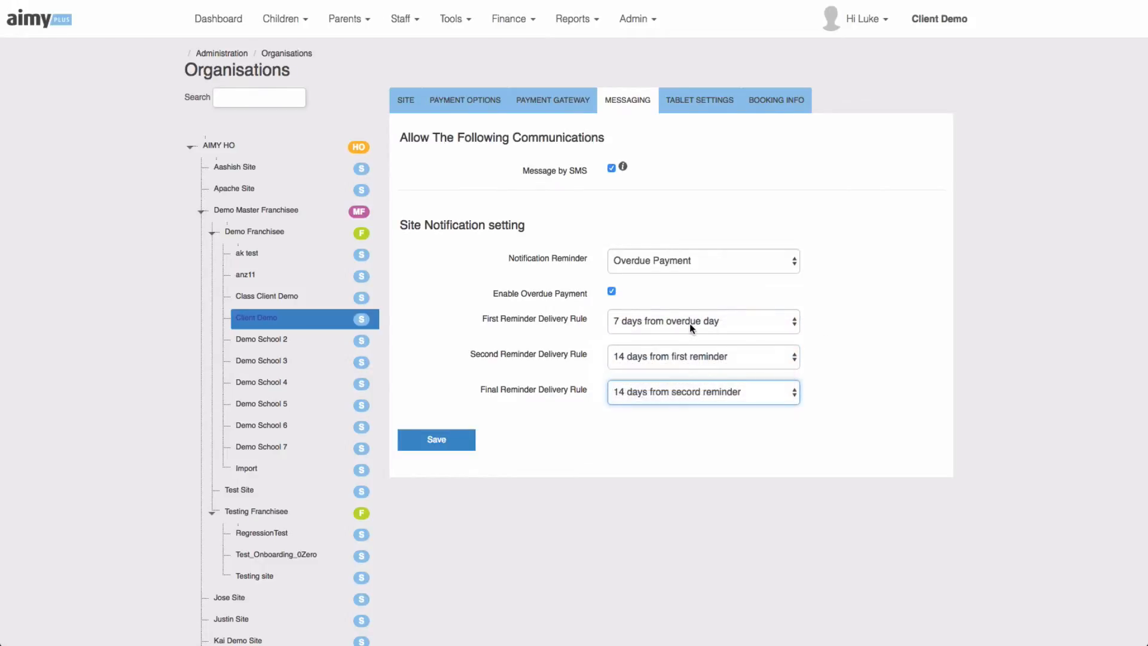
Recheck the first overdue payment reminder's delivery choices, leaving the rule at 7 days from overdue day
click(623, 319)
click(974, 301)
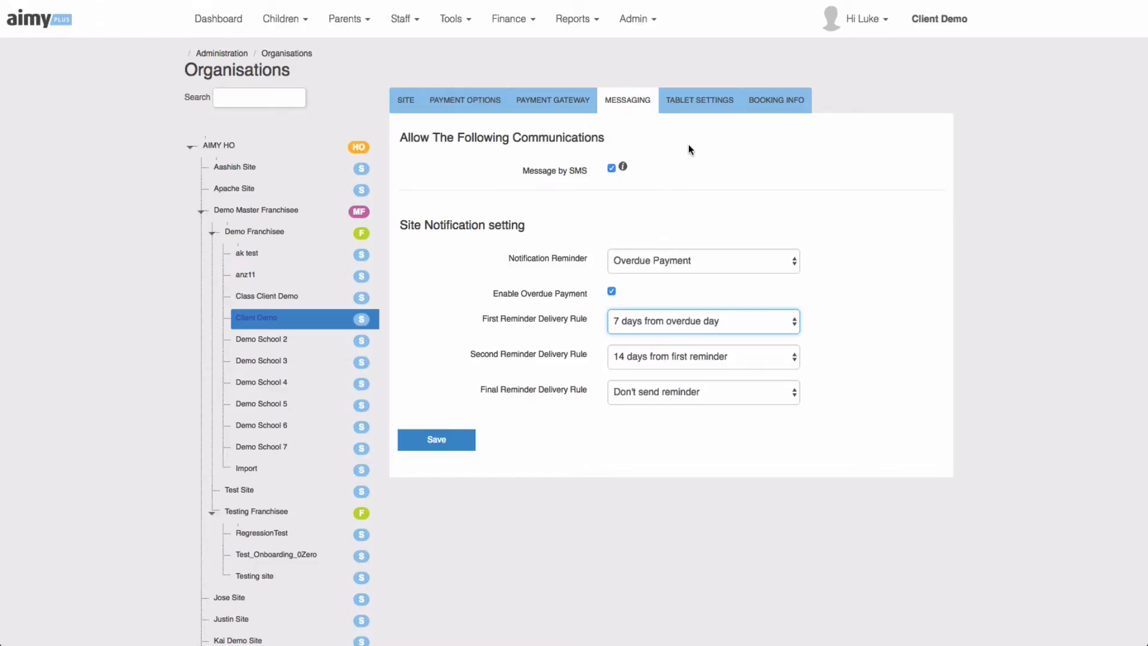
In the site's tablet settings, clear the Flag New Child (Number of Visits) value
click(699, 106)
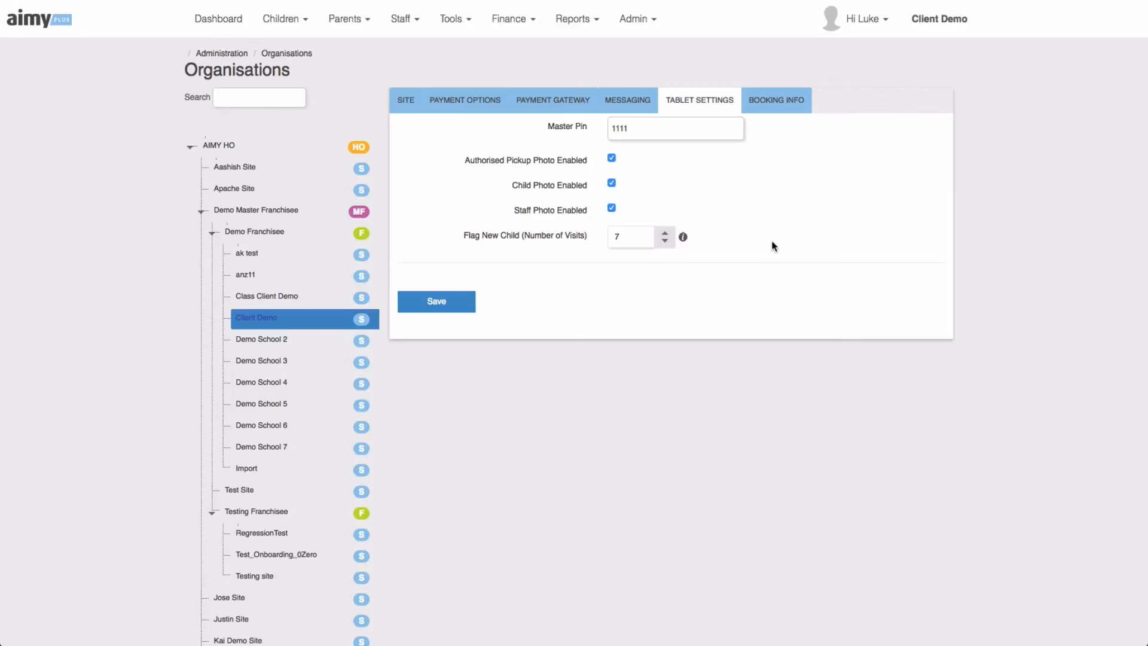
mouse_move(686, 242)
drag(624, 236, 608, 237)
click(631, 236)
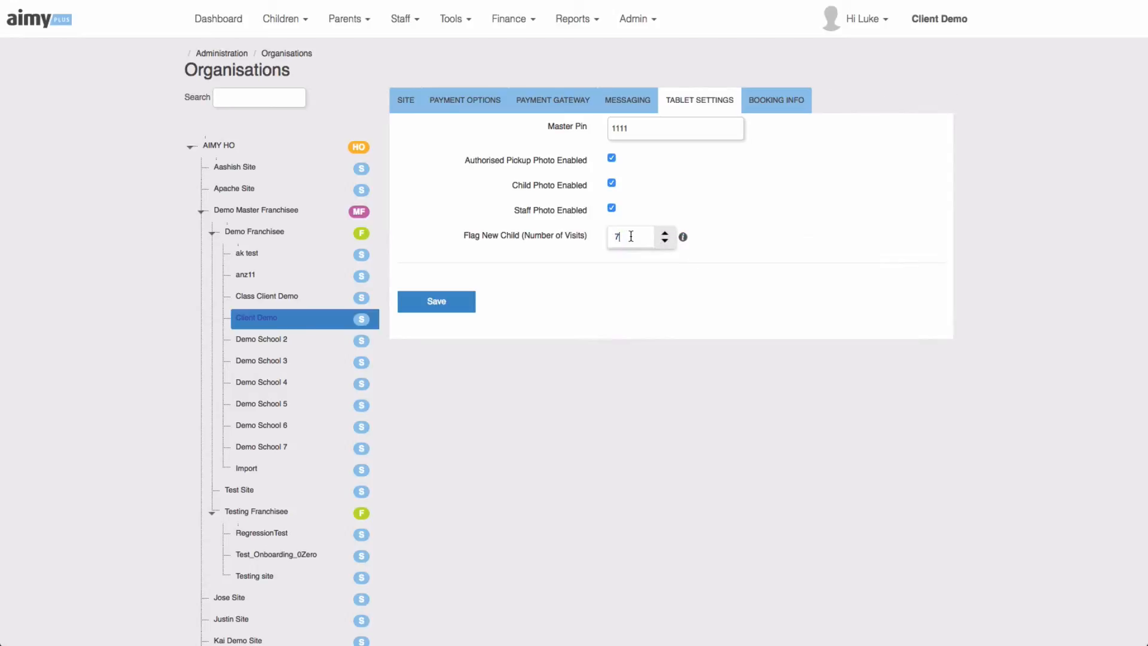
mouse_move(682, 238)
drag(623, 237, 604, 237)
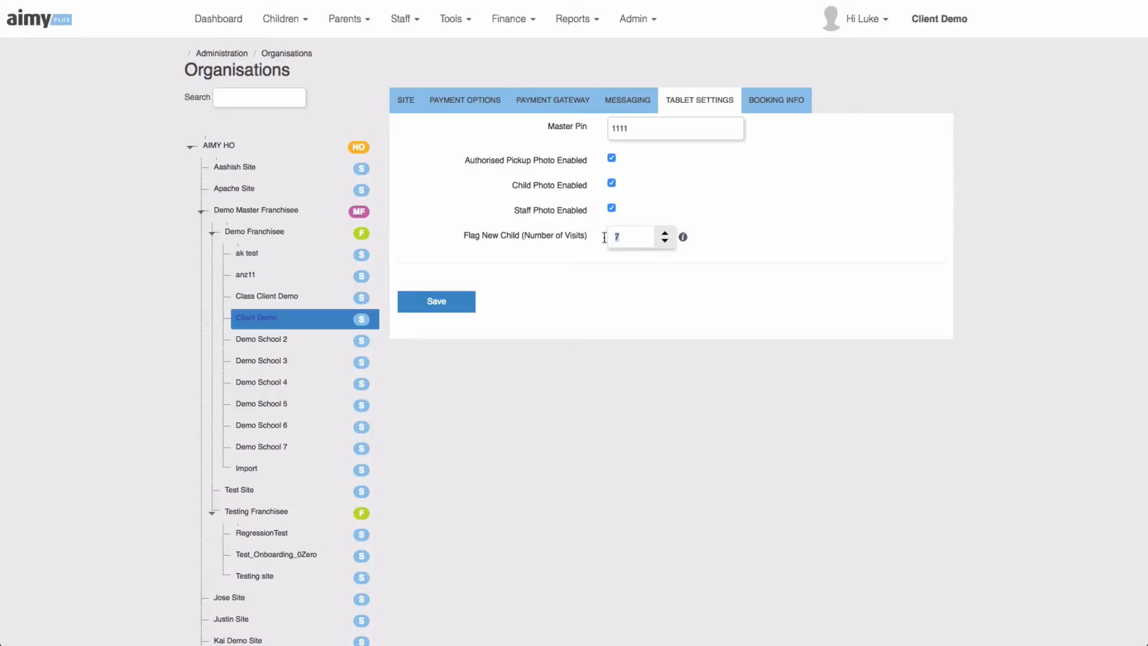
click(637, 239)
key(BackSpace)
Open the site's booking info settings and review the customised booking and booking type pop-up options
click(794, 106)
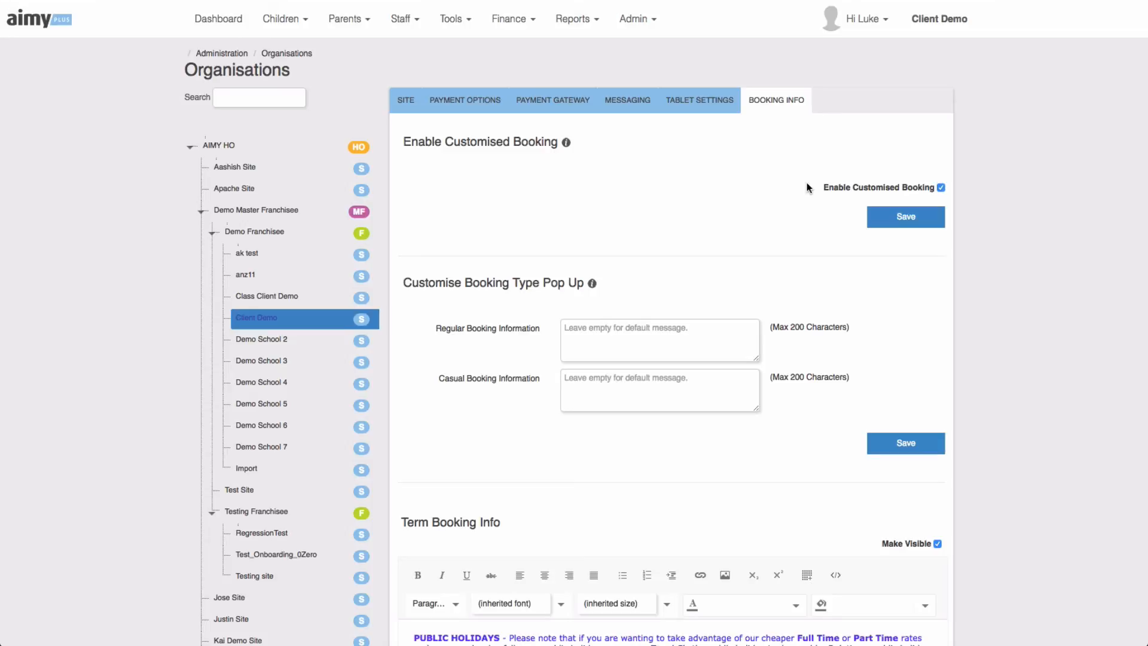
scroll(768, 223, down, 4)
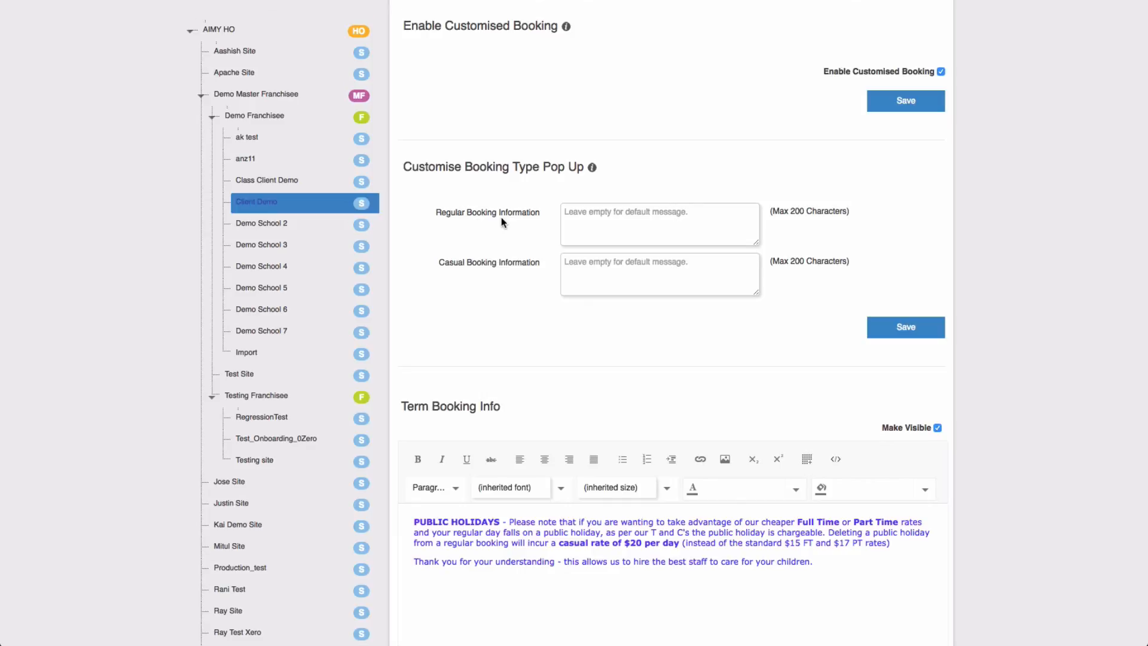
scroll(776, 321, down, 2)
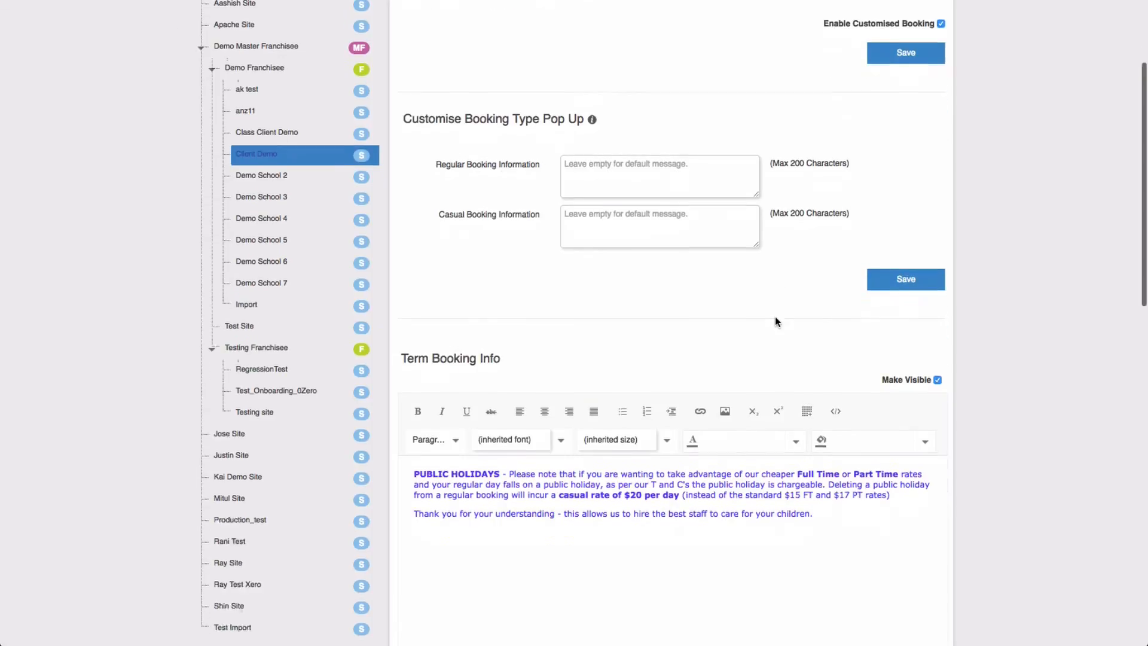
scroll(775, 321, down, 7)
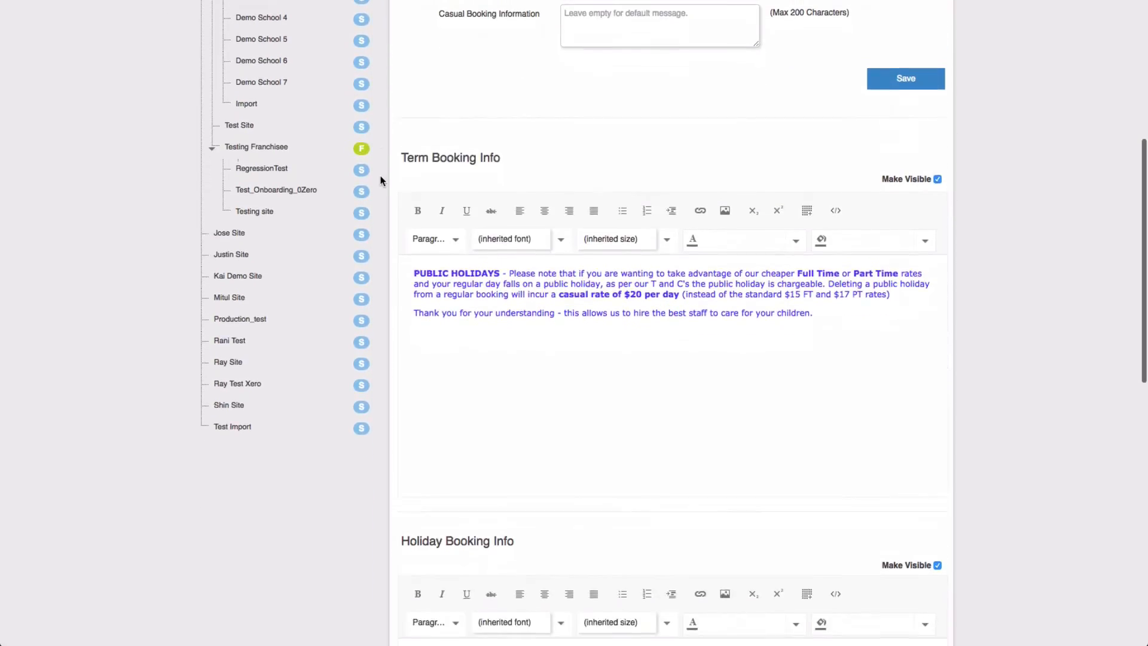
Look through the Term, Holiday and Special Booking Info sections and return to the Term Booking Info section
scroll(389, 171, down, 1)
scroll(401, 152, down, 2)
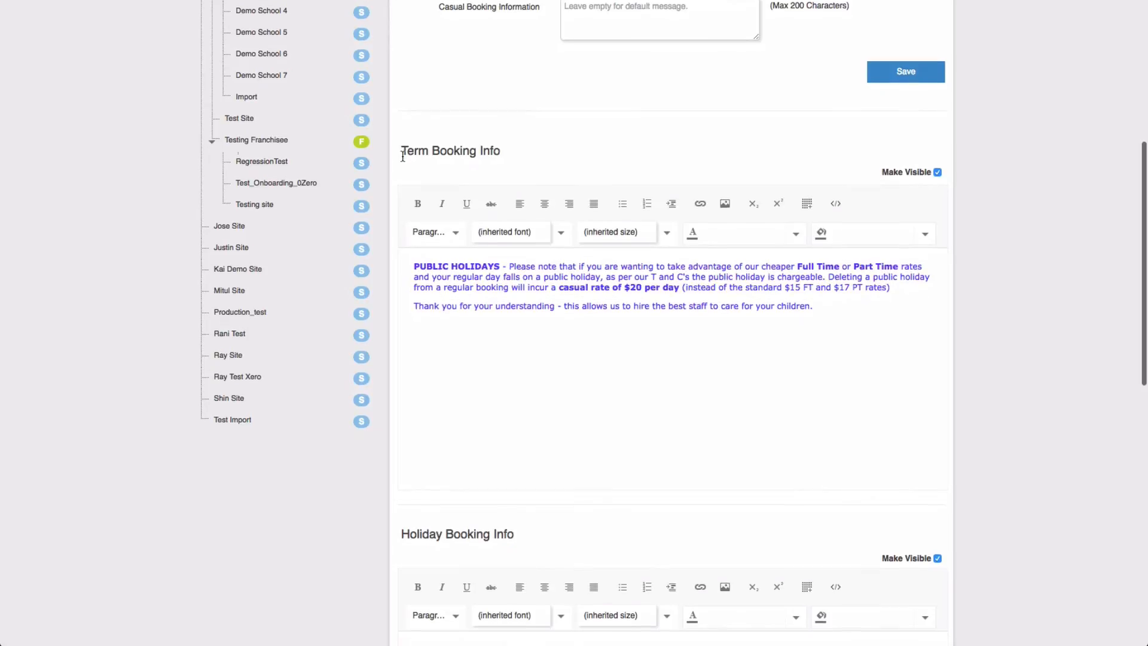
drag(401, 152, 449, 152)
scroll(450, 153, down, 7)
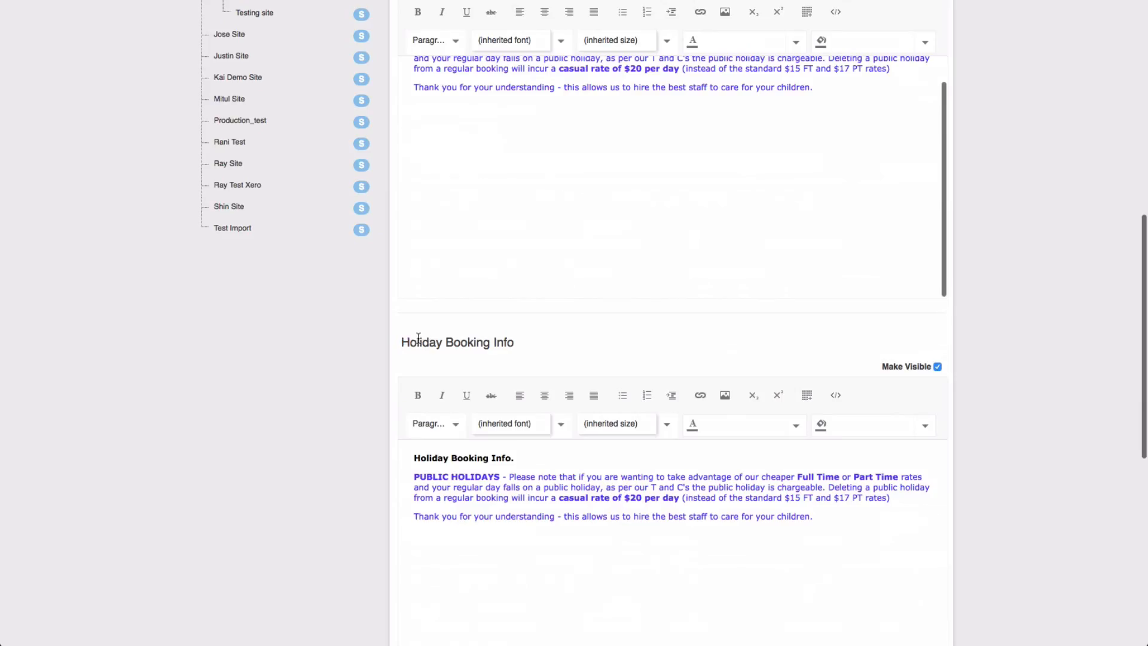
drag(401, 341, 443, 341)
scroll(437, 411, down, 10)
drag(400, 441, 431, 430)
click(431, 430)
scroll(438, 439, up, 2)
scroll(438, 440, up, 9)
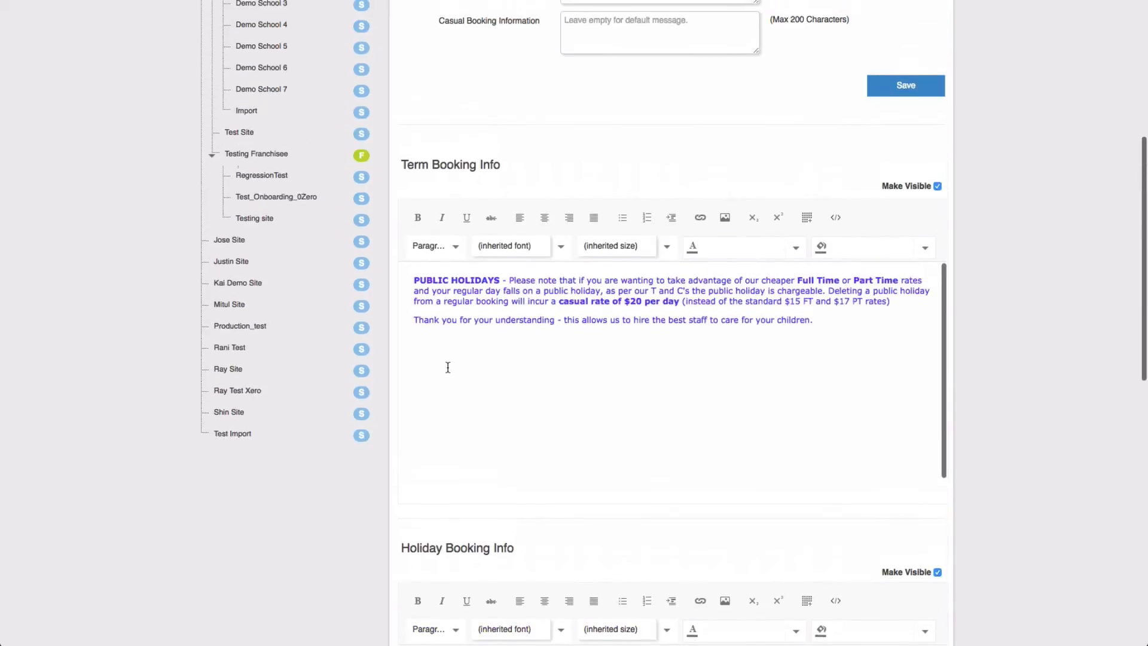
Examine the Term Booking Info heading and its full public holidays message, highlighting the text while reading
scroll(1017, 290, down, 3)
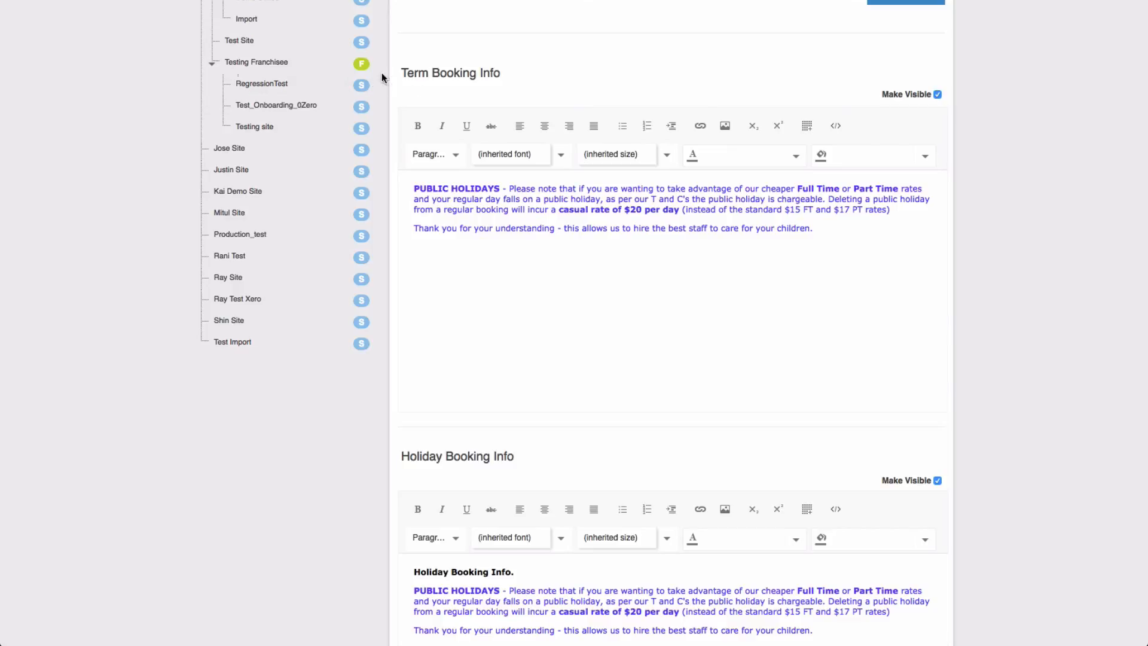
double_click(412, 72)
drag(412, 189, 588, 209)
drag(662, 229, 840, 239)
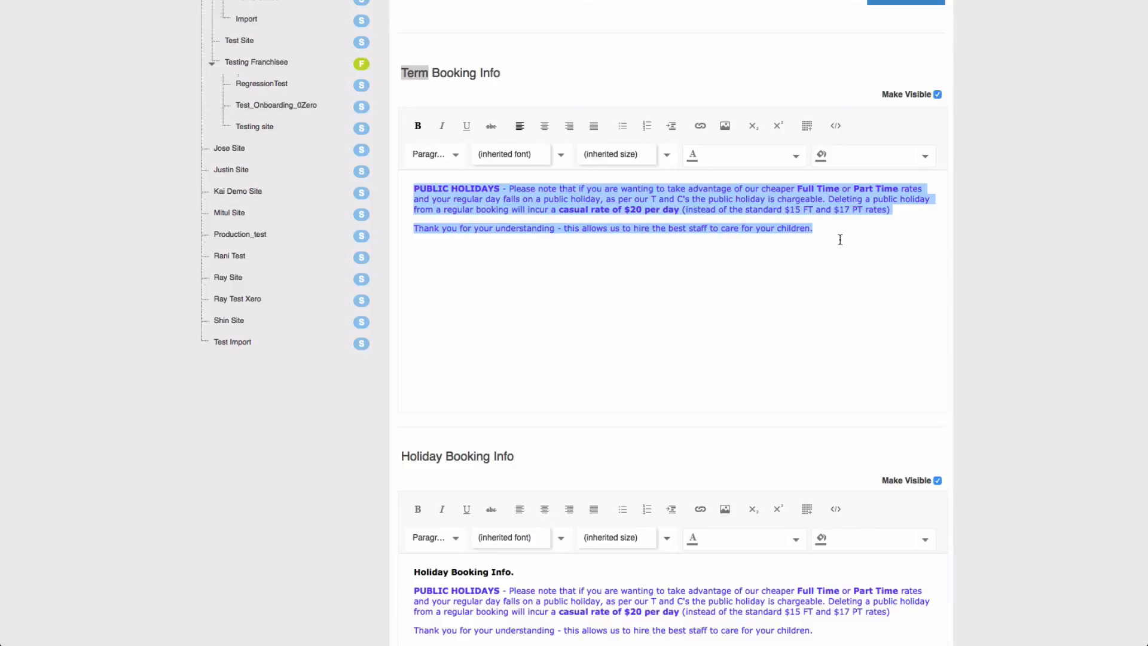
click(839, 239)
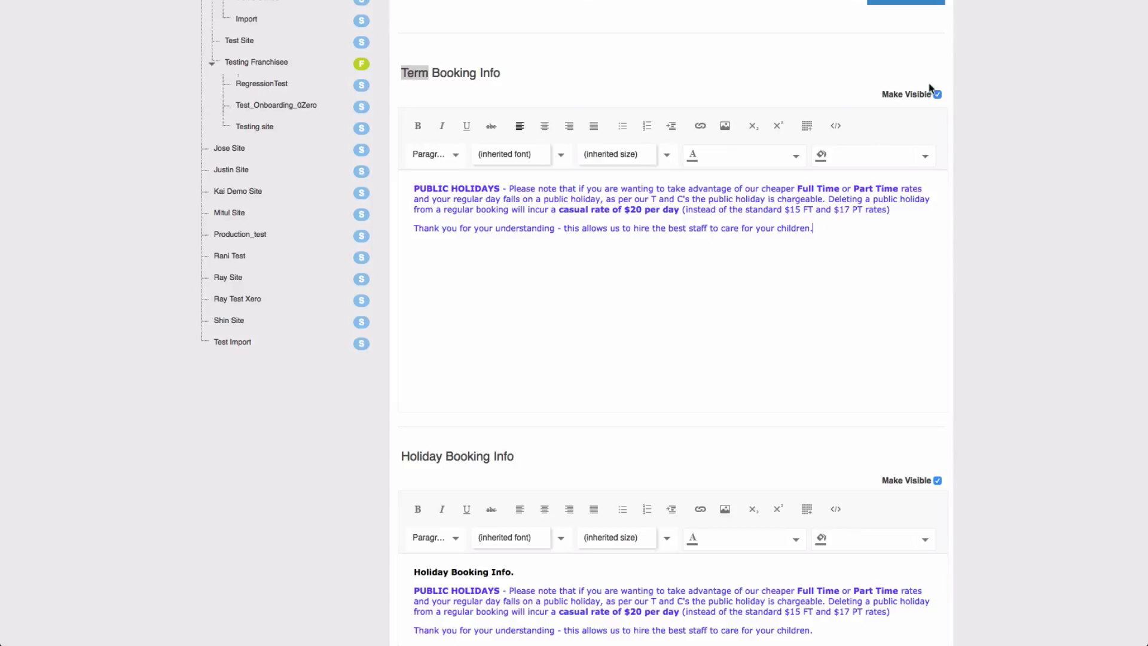
Save the Term, Holiday and Special Booking Info settings and return towards the start of the booking info page
scroll(937, 204, down, 8)
scroll(937, 204, down, 3)
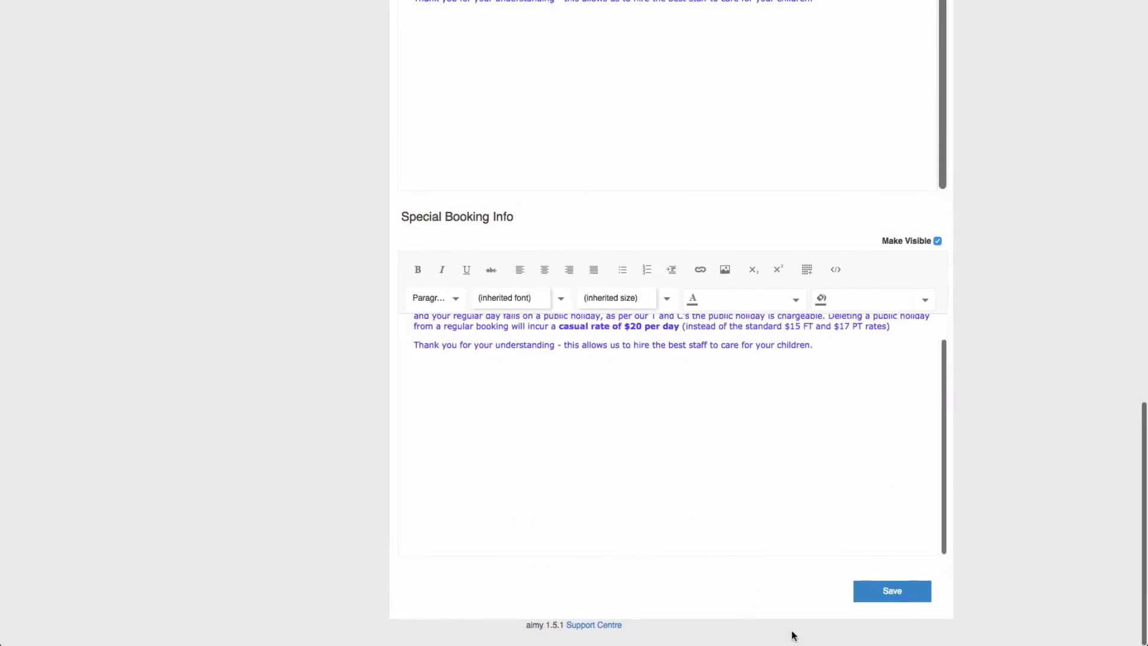
click(874, 594)
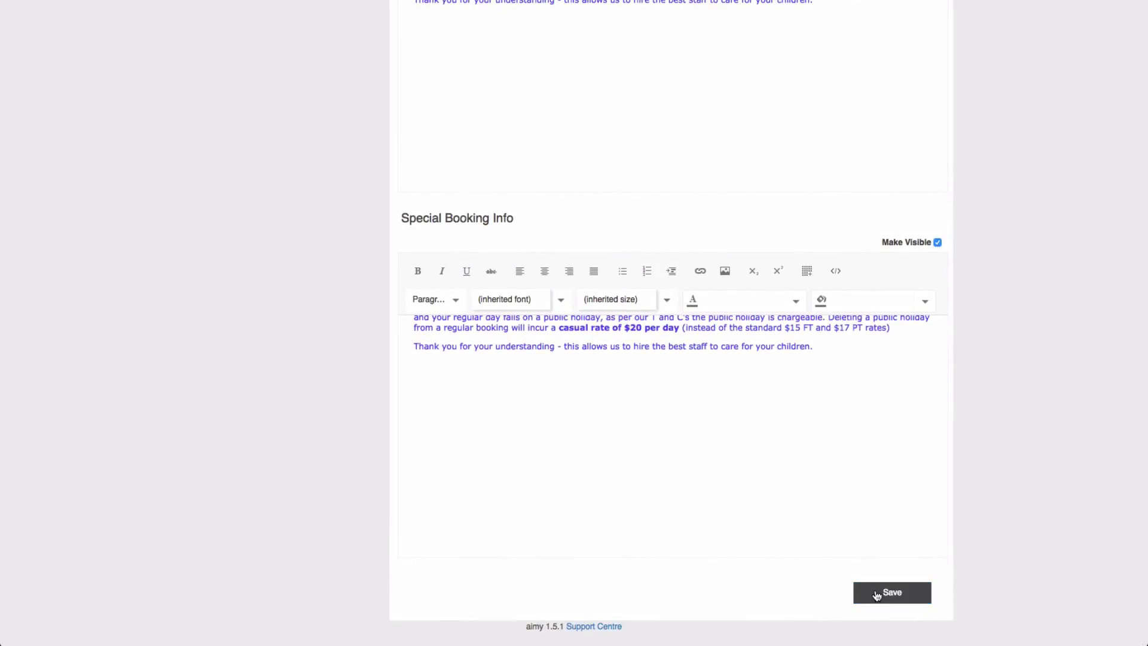
scroll(856, 591, up, 20)
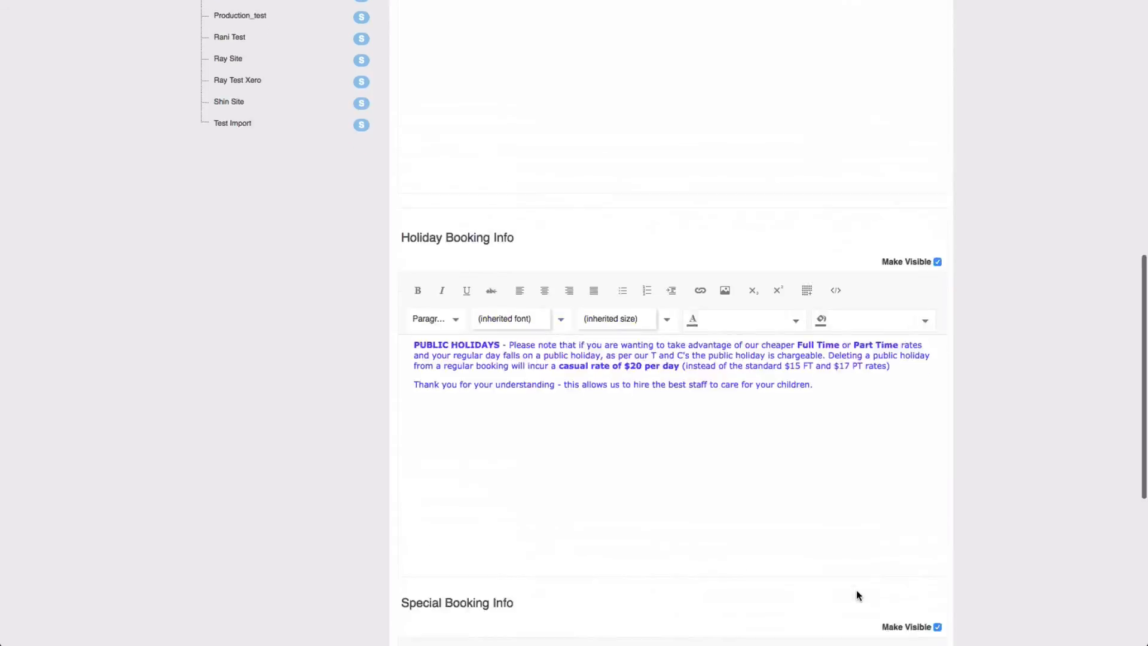